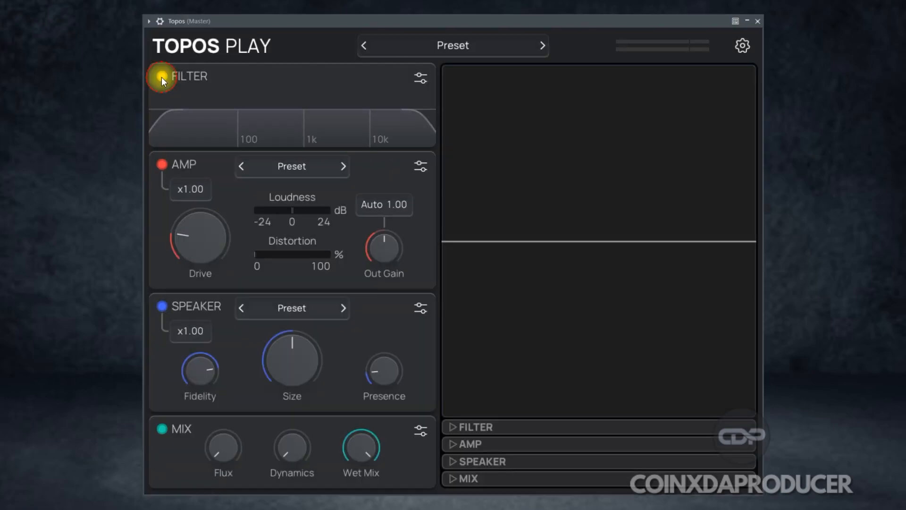
# - Bypass and re-enable the Amp, Speaker and Filter modules one after another
pyautogui.click(161, 163)
pyautogui.click(161, 165)
pyautogui.click(161, 306)
pyautogui.click(162, 307)
pyautogui.moveTo(686, 323)
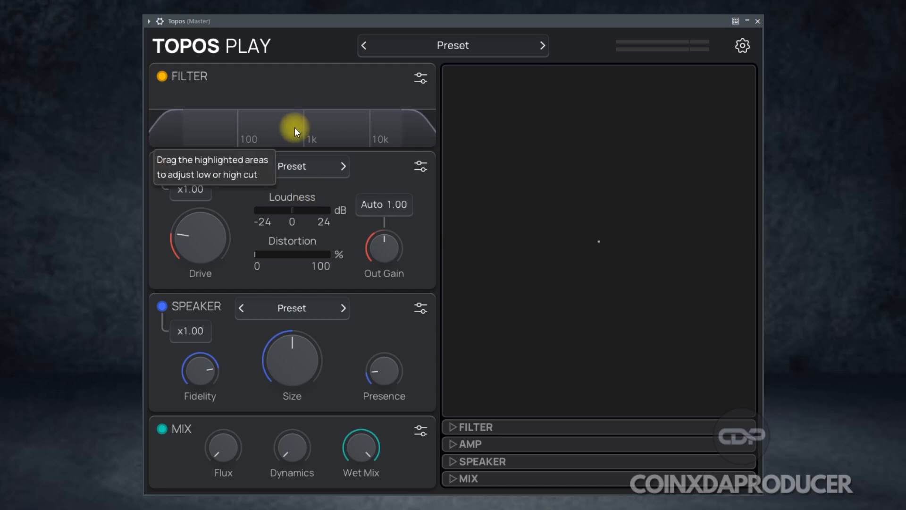
pyautogui.click(162, 77)
pyautogui.click(161, 78)
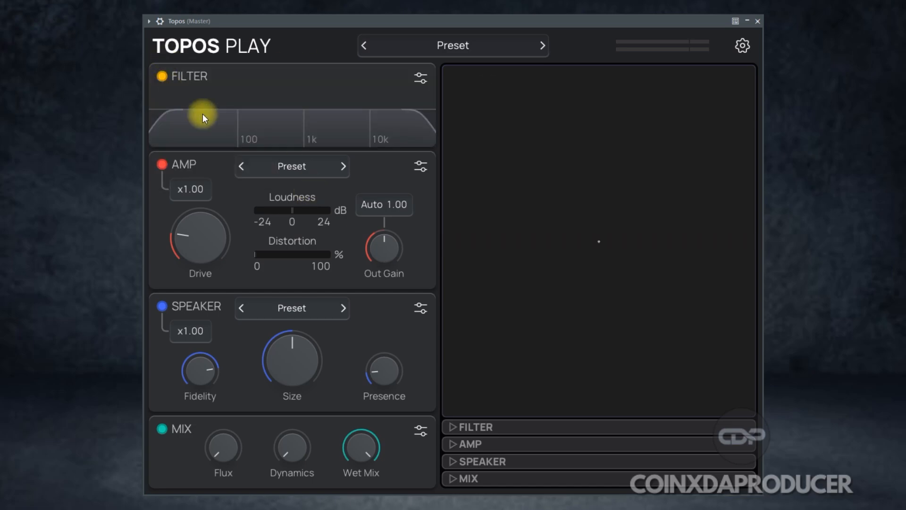
# - Try out the low-cut and high-cut ends of the filter curve, keeping the full frequency range open
pyautogui.moveTo(162, 117)
pyautogui.mouseDown()
pyautogui.moveTo(426, 143)
pyautogui.moveTo(327, 130)
pyautogui.moveTo(170, 131)
pyautogui.mouseUp()
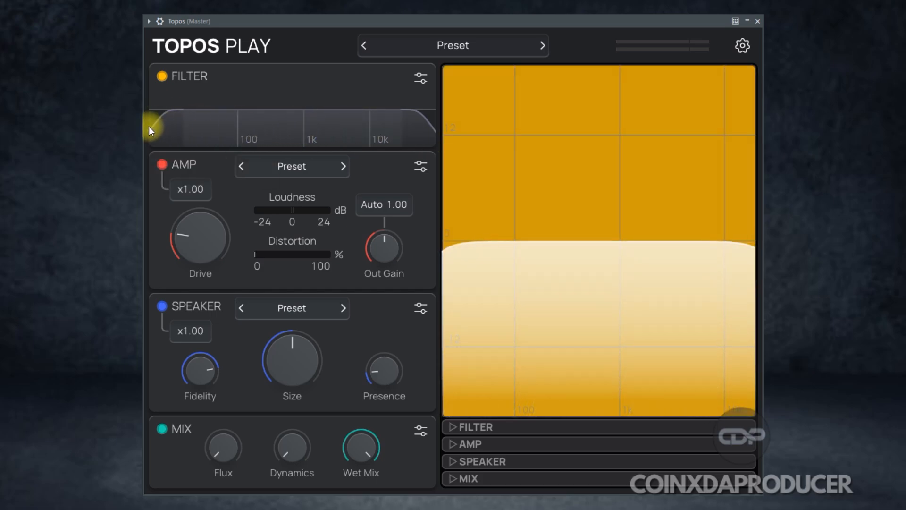
pyautogui.moveTo(423, 124); pyautogui.dragTo(441, 149)
pyautogui.click(389, 136)
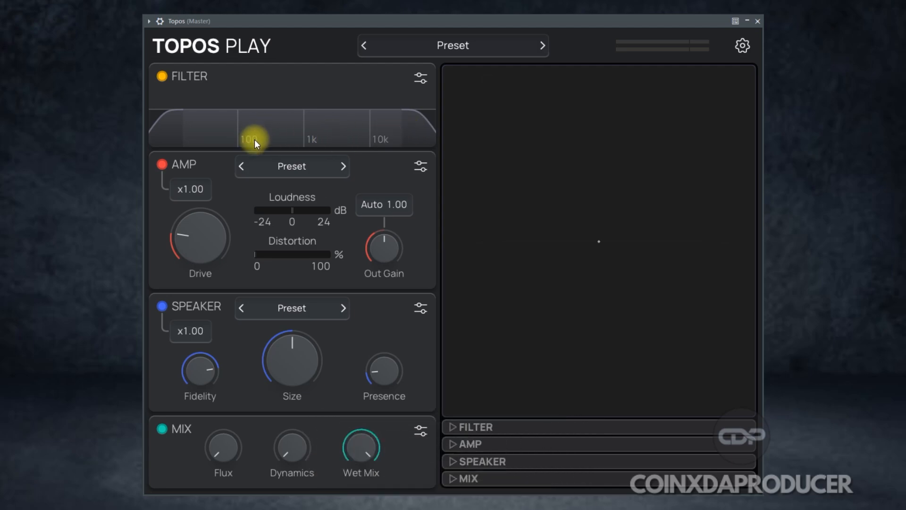
# - Examine the Filter's advanced cutoff, peak, slope and residue parameters, then collapse them again
pyautogui.click(421, 78)
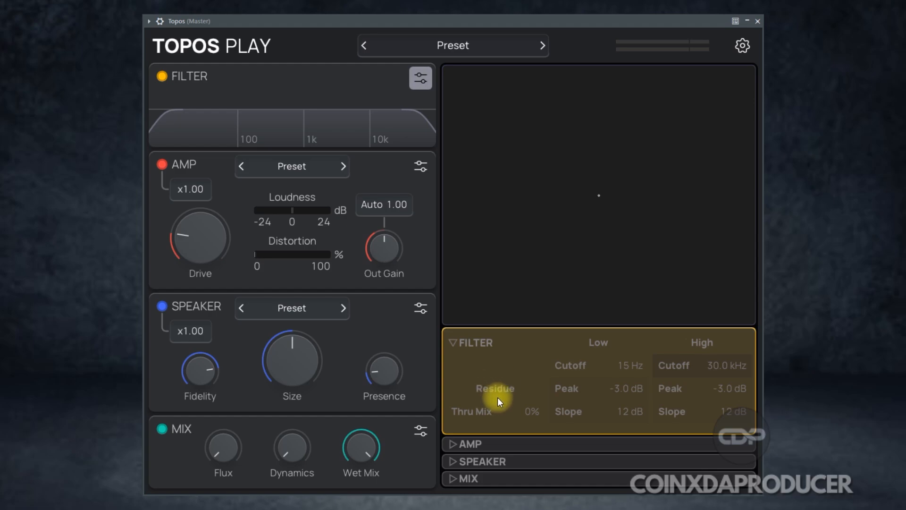
pyautogui.moveTo(606, 274)
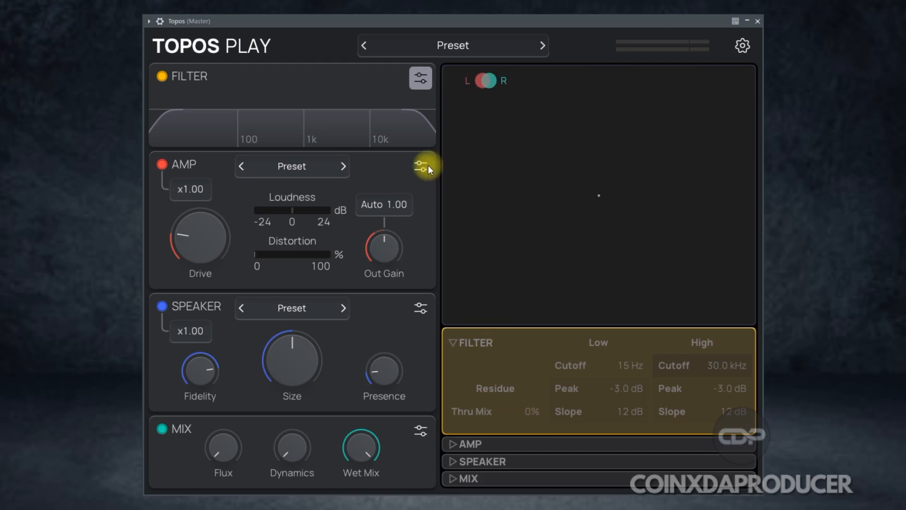
pyautogui.click(421, 79)
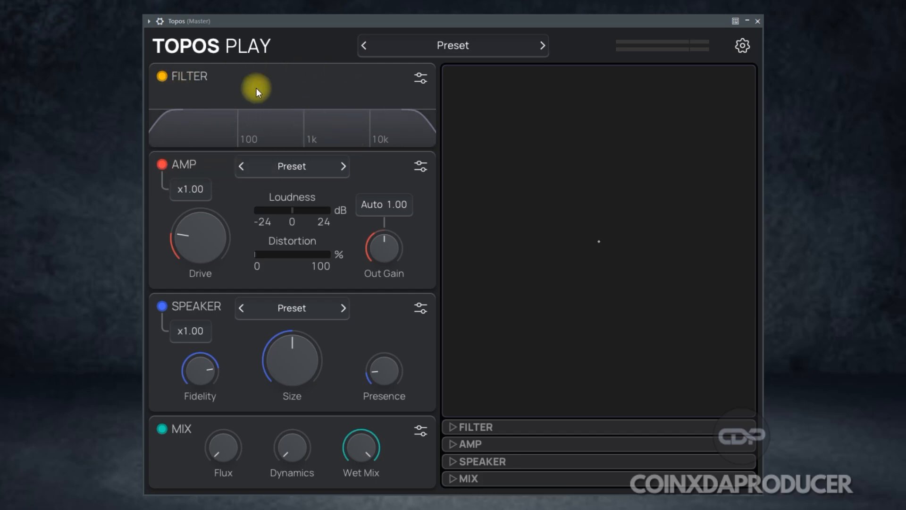
# - Toggle the Filter off and on, then bypass the Amp, Speaker and Mix modules to leave only the Filter active
pyautogui.click(162, 76)
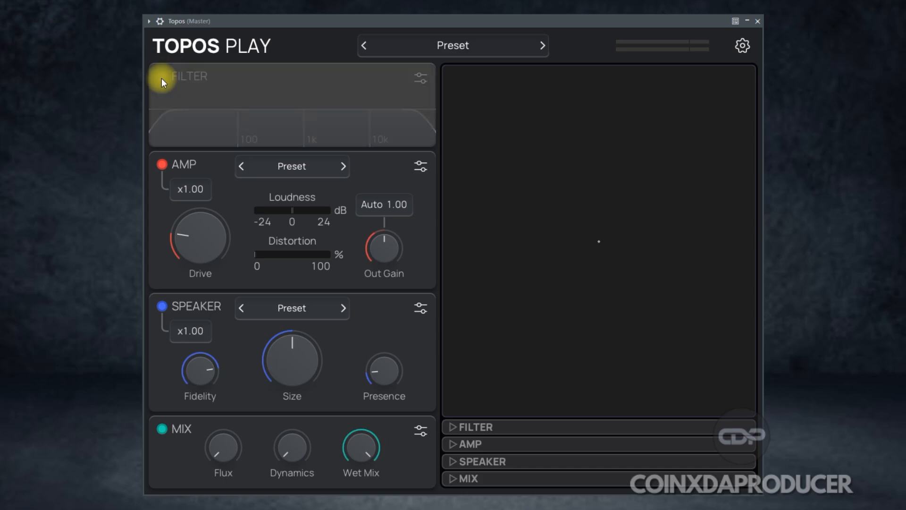
pyautogui.click(161, 77)
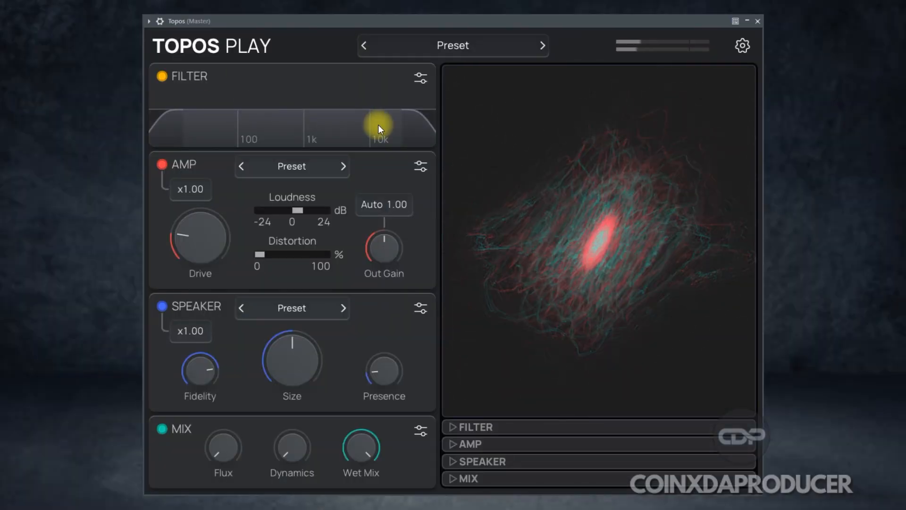
pyautogui.click(163, 165)
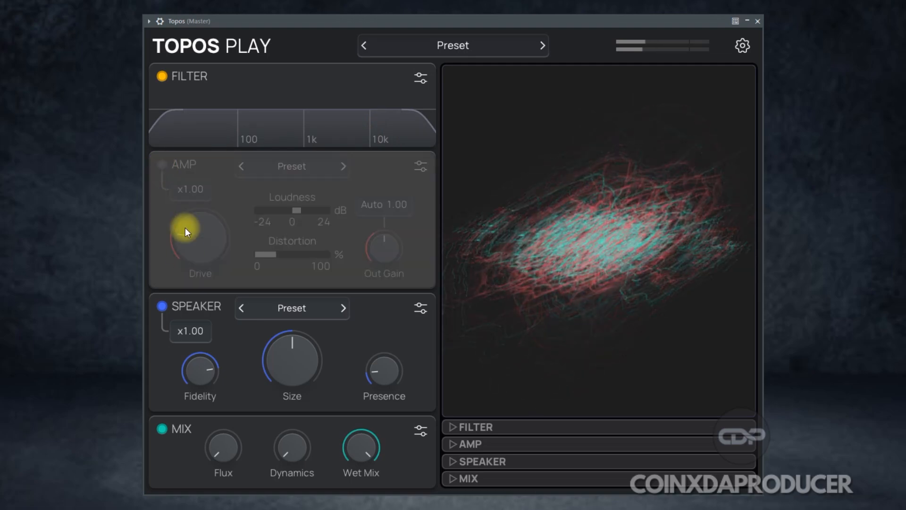
pyautogui.click(163, 306)
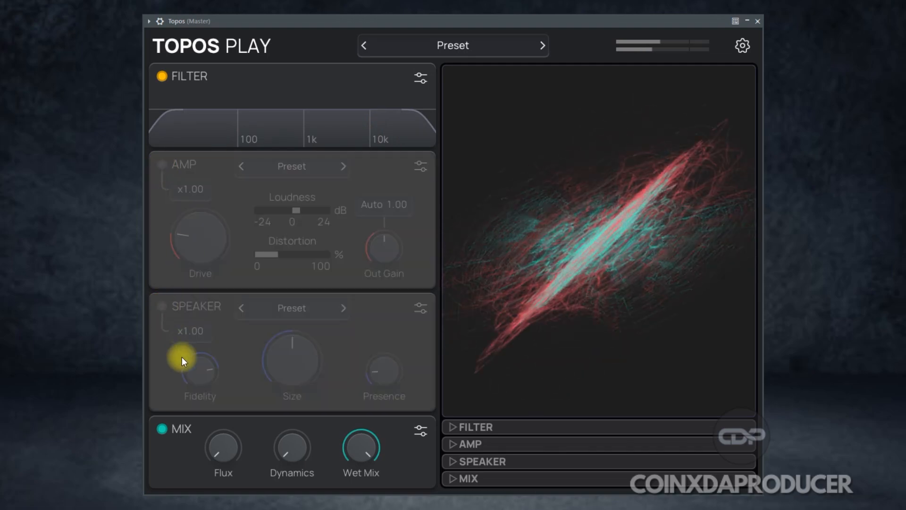
pyautogui.click(162, 430)
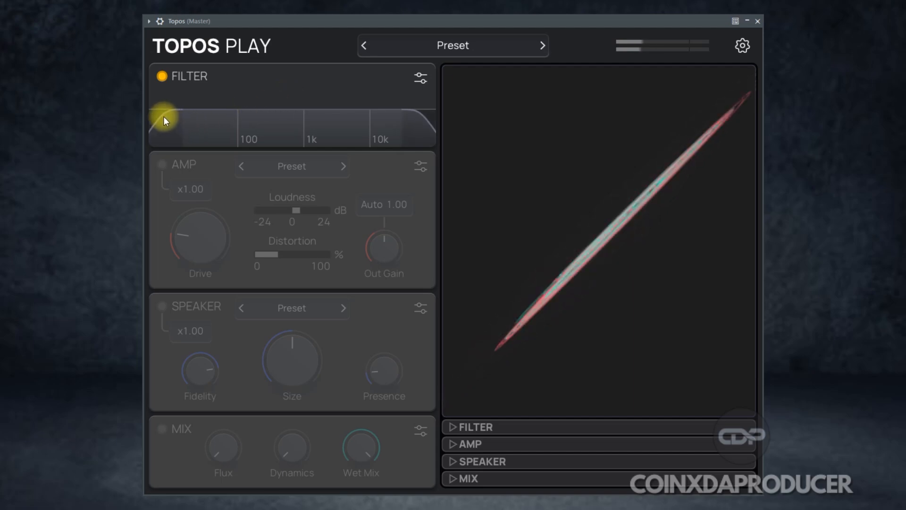
# - Sweep the filter's low cut and high cut during playback and return both to their starting positions
pyautogui.moveTo(163, 115)
pyautogui.mouseDown()
pyautogui.moveTo(231, 126)
pyautogui.moveTo(355, 120)
pyautogui.moveTo(172, 127)
pyautogui.mouseUp()
pyautogui.moveTo(406, 120)
pyautogui.mouseDown()
pyautogui.moveTo(176, 130)
pyautogui.moveTo(416, 133)
pyautogui.mouseUp()
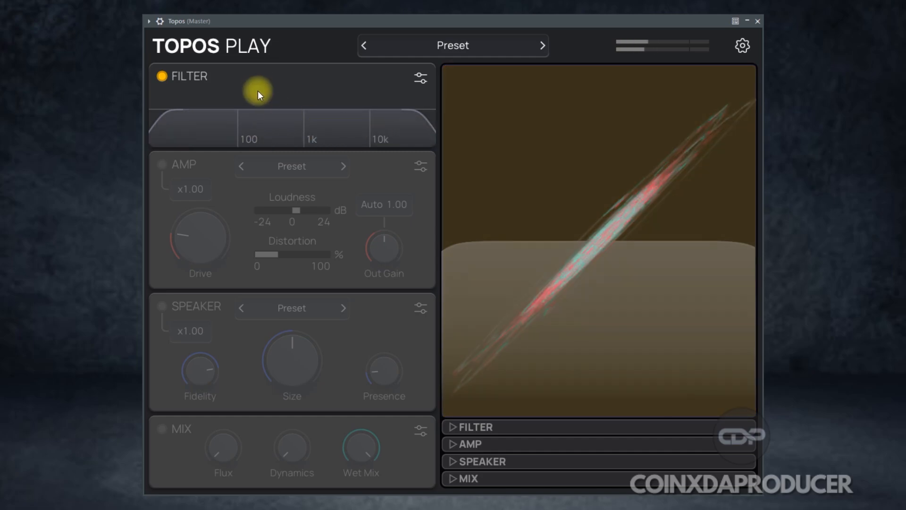
# - Check whether the Filter's low and high designer parameters can be edited, then close the section
pyautogui.click(421, 77)
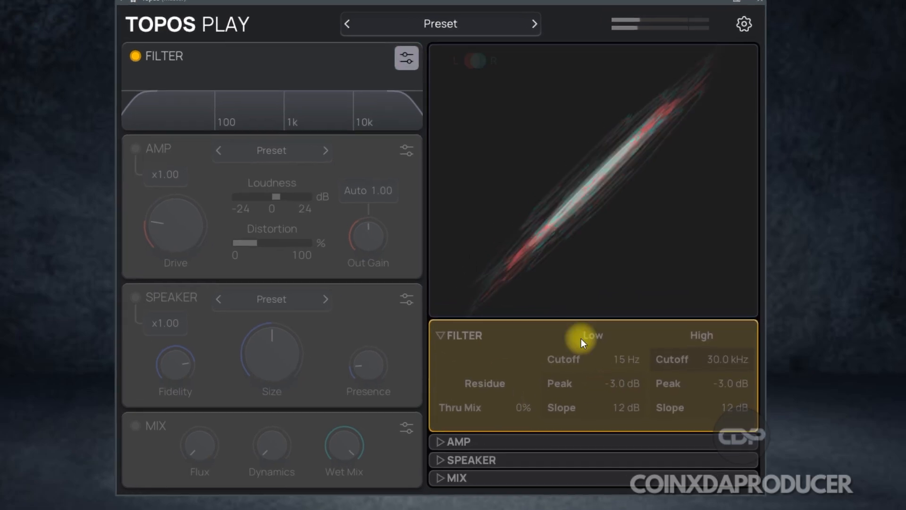
pyautogui.click(599, 401)
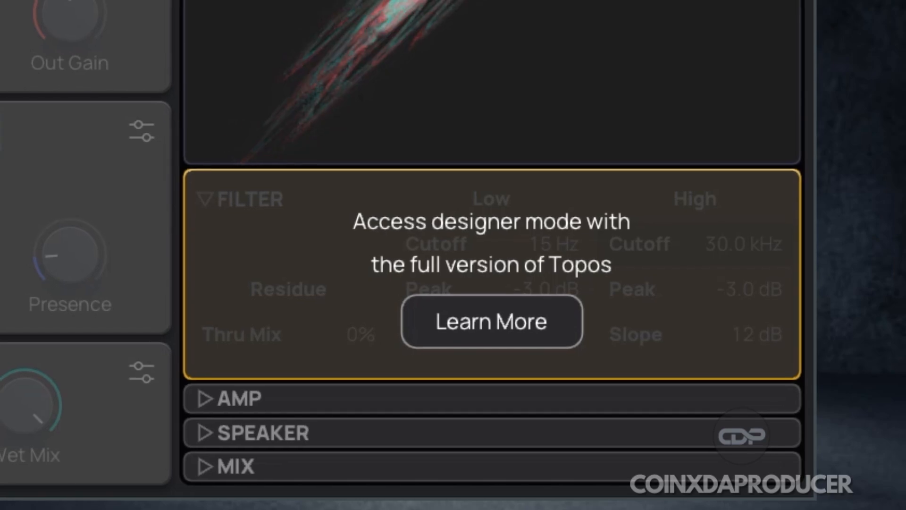
pyautogui.click(364, 1)
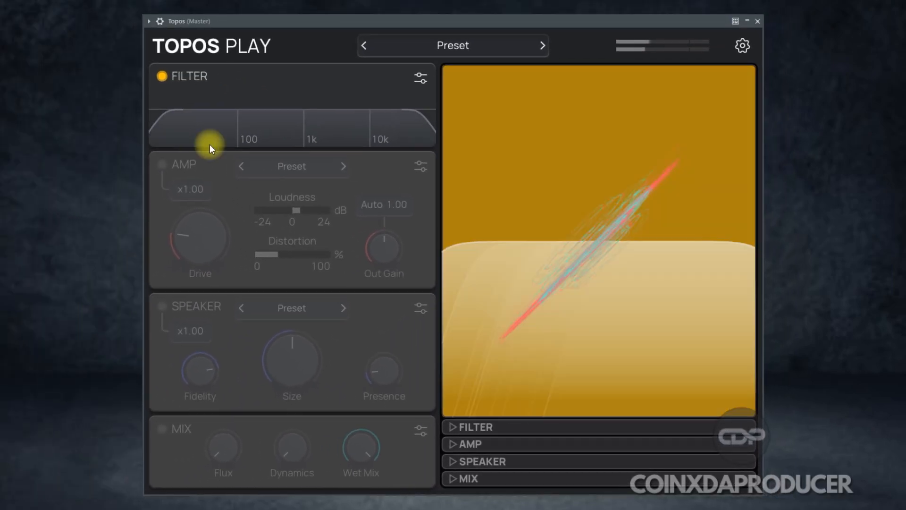
# - Lower the filter's high cut to below 10 kHz and compare the sound with the Filter bypassed
pyautogui.click(407, 118)
pyautogui.moveTo(407, 121); pyautogui.dragTo(349, 123)
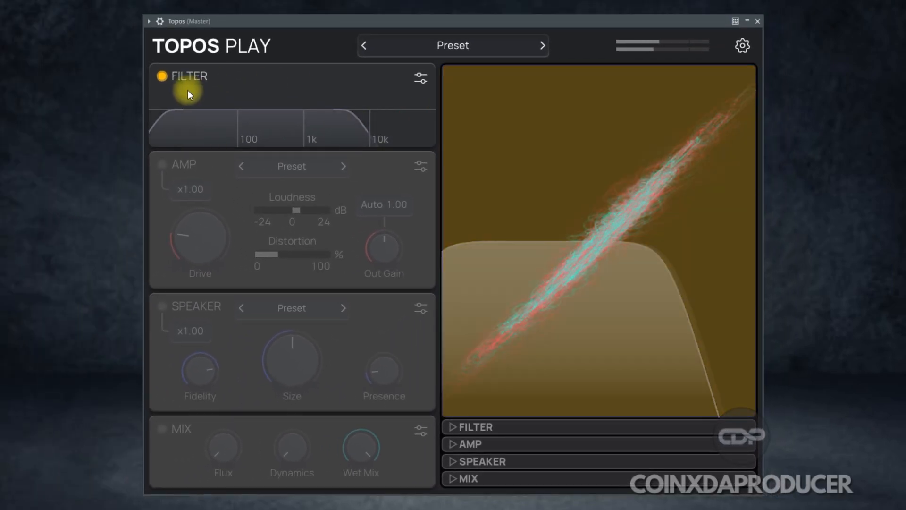
pyautogui.click(163, 77)
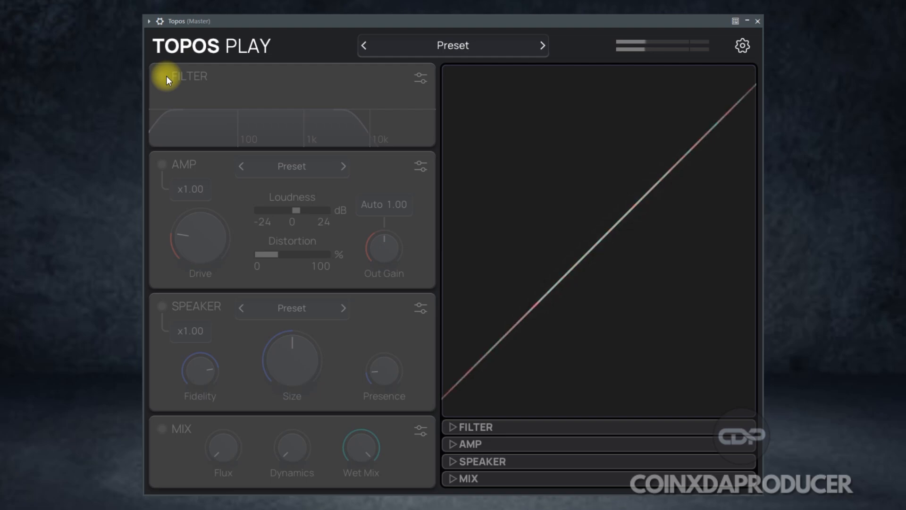
pyautogui.click(166, 75)
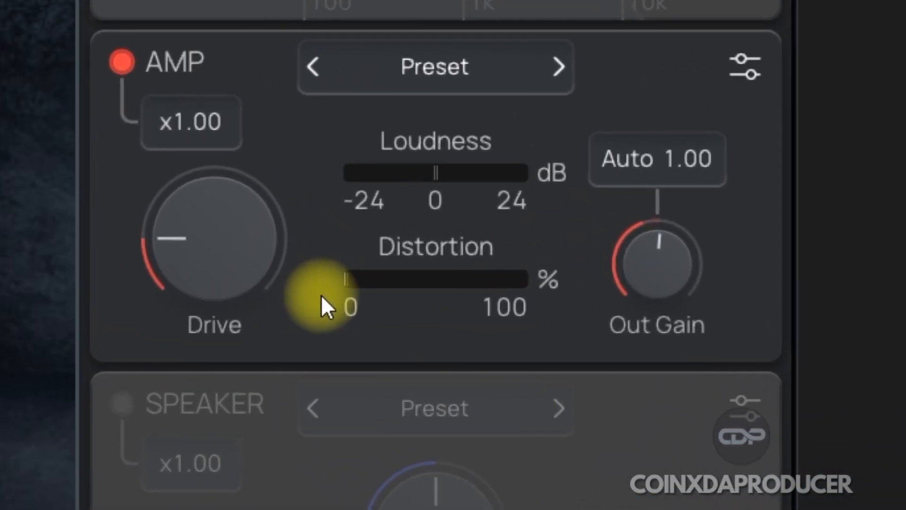
# - Browse the Amp preset categories, including Guitar Amps, and examine the Amp's advanced shaping, dynamics and emphasis parameters
pyautogui.moveTo(387, 252)
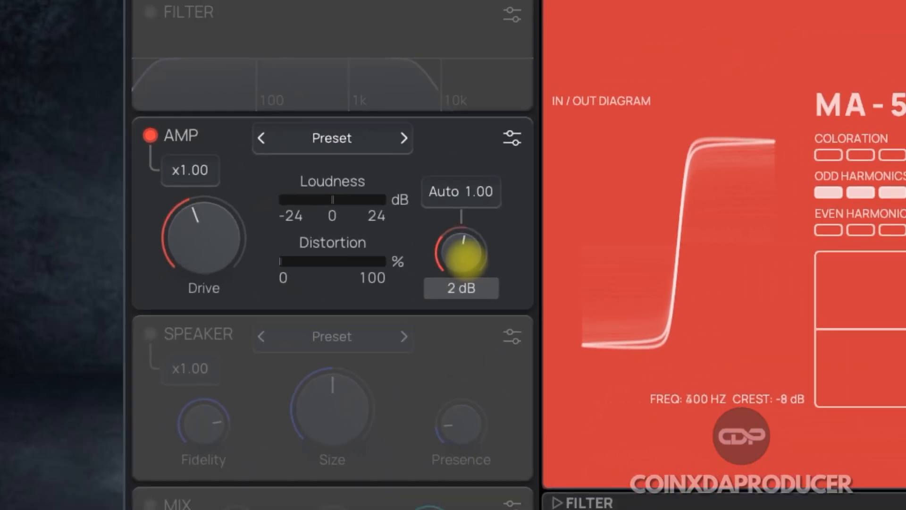
pyautogui.click(474, 71)
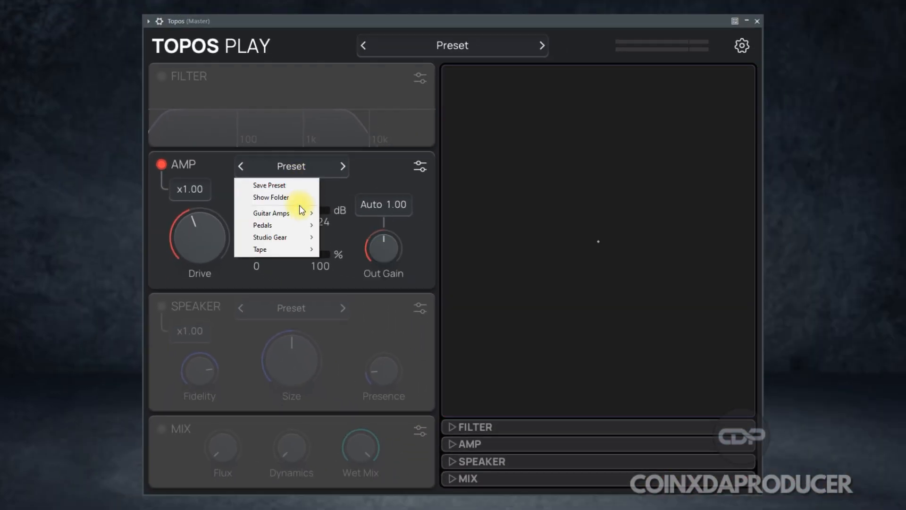
pyautogui.moveTo(298, 215)
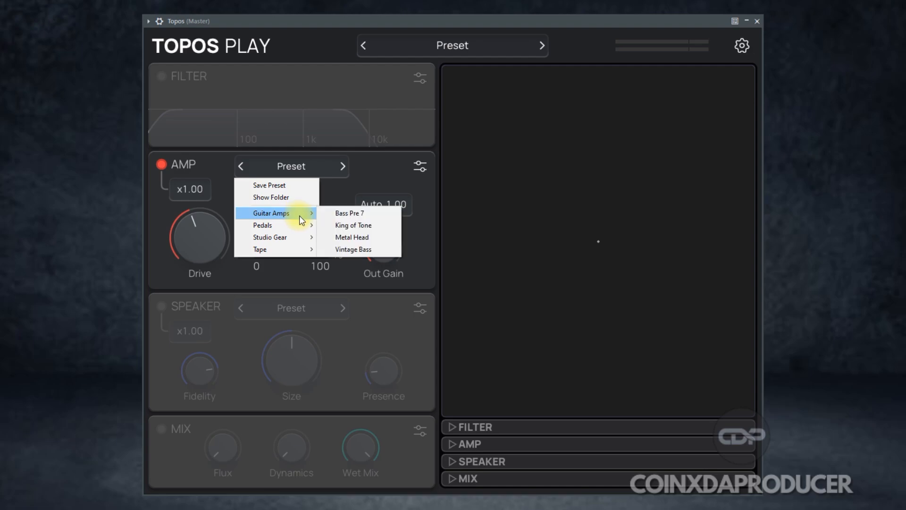
pyautogui.click(420, 166)
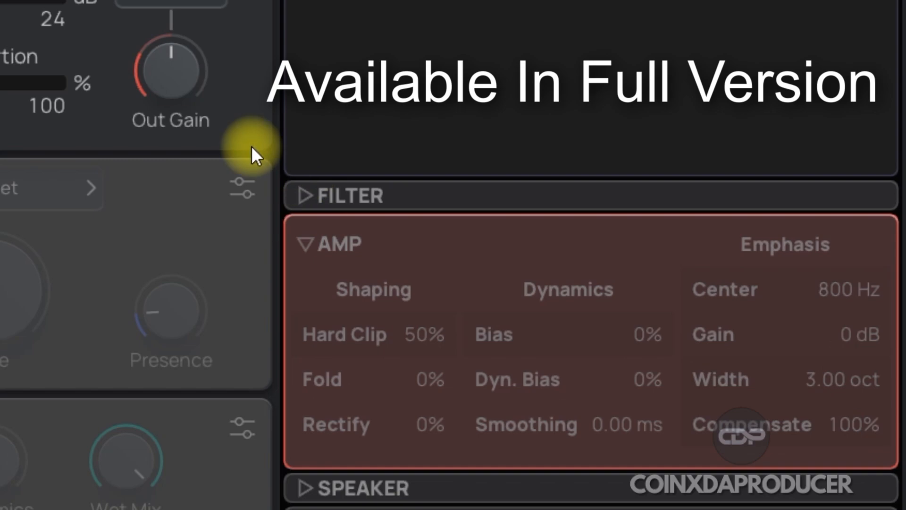
pyautogui.click(246, 0)
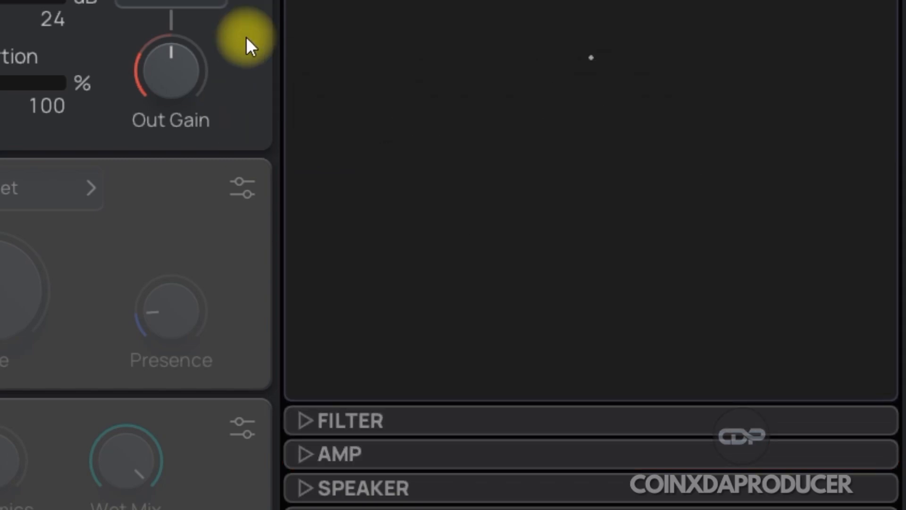
# - Enable the Amp module on its own and turn its Drive down to the minimum
pyautogui.moveTo(37, 155)
pyautogui.mouseDown()
pyautogui.moveTo(35, 167)
pyautogui.moveTo(32, 150)
pyautogui.mouseUp()
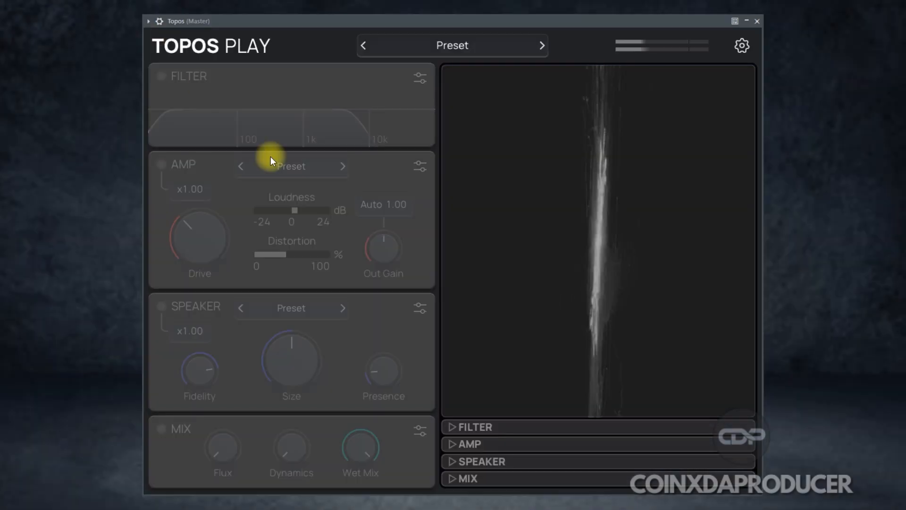
pyautogui.click(161, 164)
pyautogui.moveTo(200, 236); pyautogui.dragTo(217, 245)
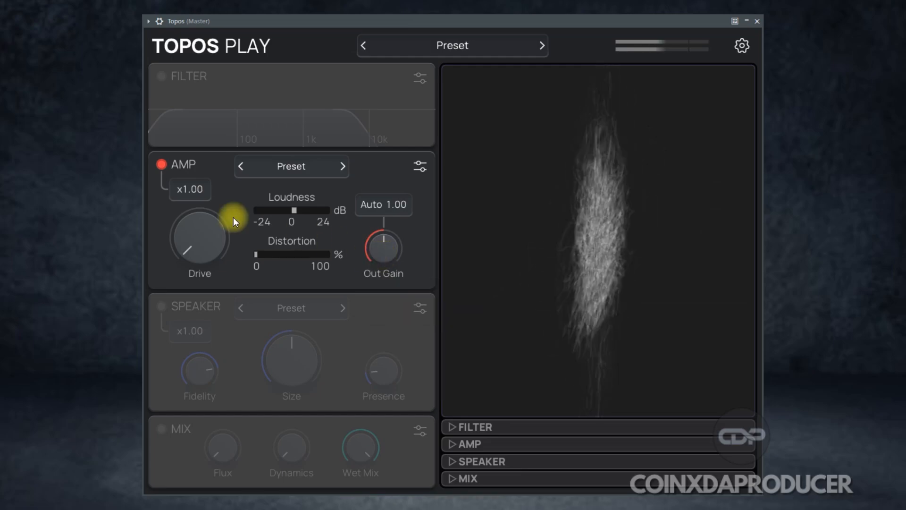
# - Reduce the Amp's Out Gain slightly below its centre position
pyautogui.click(384, 247)
pyautogui.moveTo(384, 248); pyautogui.dragTo(384, 248)
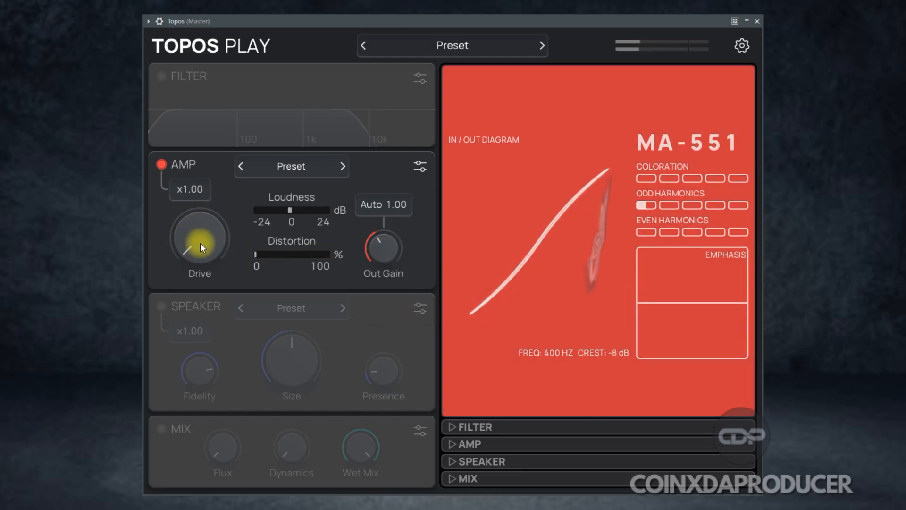
# - Raise the Amp's Drive to about 18 dB to hear the distortion, then bring it back down to just above minimum
pyautogui.moveTo(200, 242); pyautogui.dragTo(200, 235)
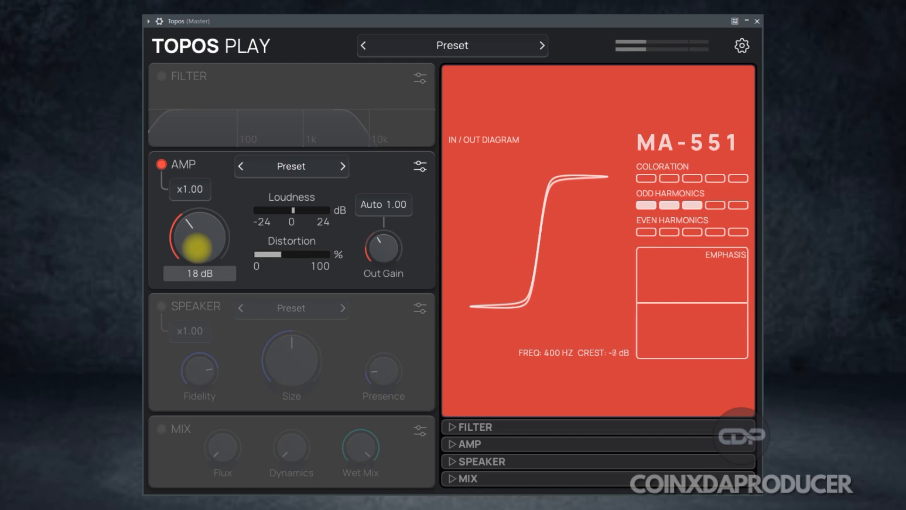
pyautogui.moveTo(196, 247); pyautogui.dragTo(197, 247)
pyautogui.moveTo(261, 251); pyautogui.dragTo(265, 254)
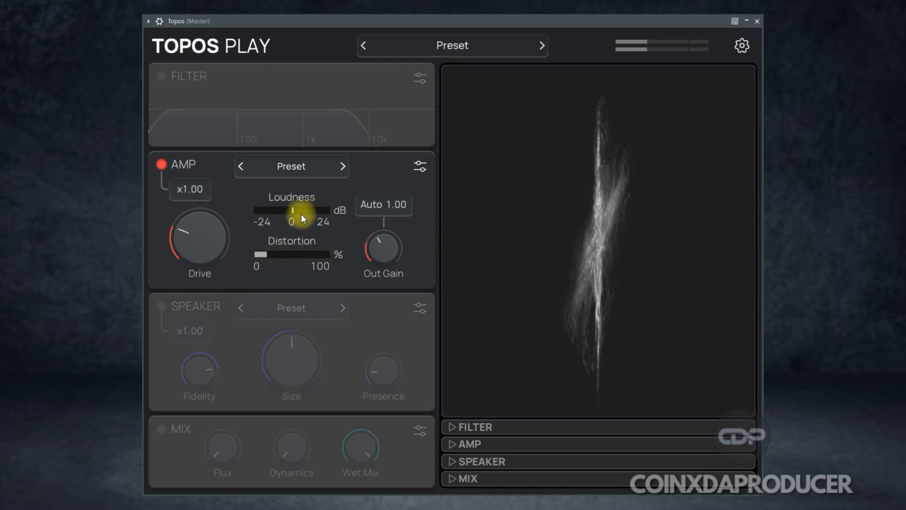
pyautogui.click(204, 230)
pyautogui.moveTo(203, 230); pyautogui.dragTo(203, 232)
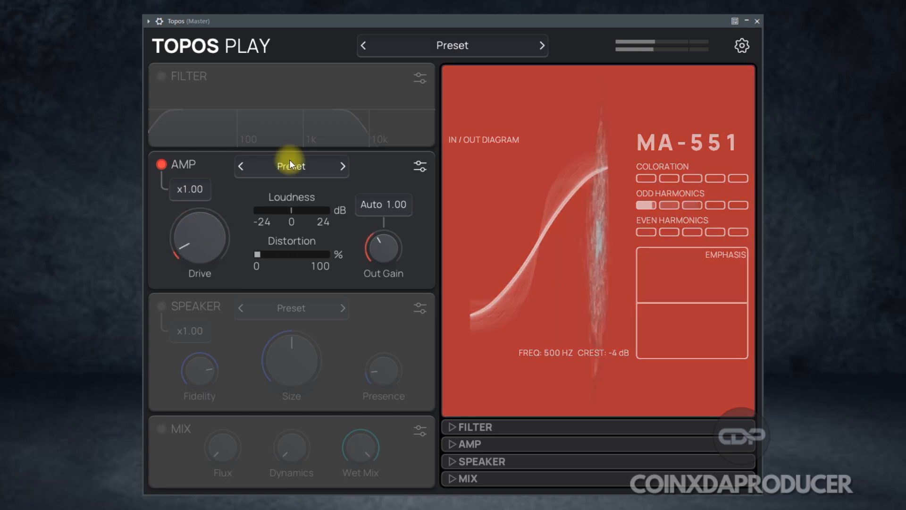
# - Load the Clean Tube preset from Studio Gear into the Amp and adjust its Drive to a slightly higher setting
pyautogui.click(290, 161)
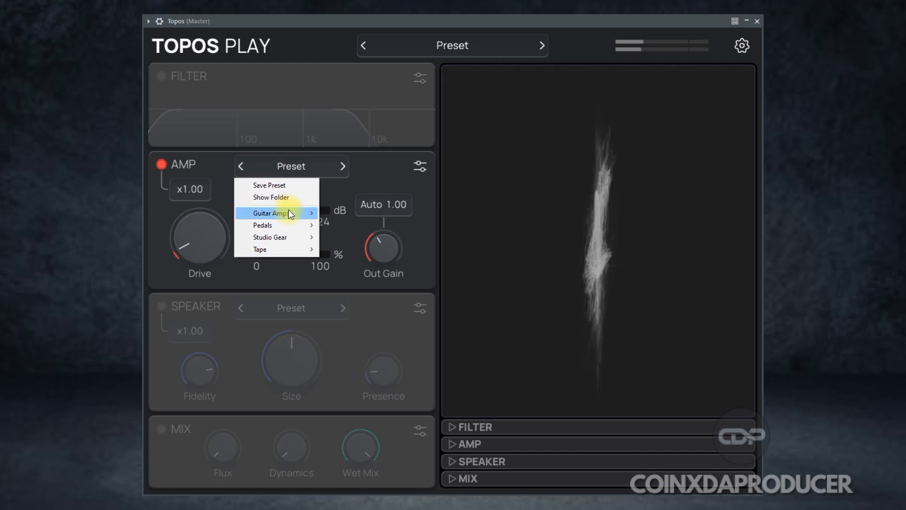
pyautogui.moveTo(289, 237)
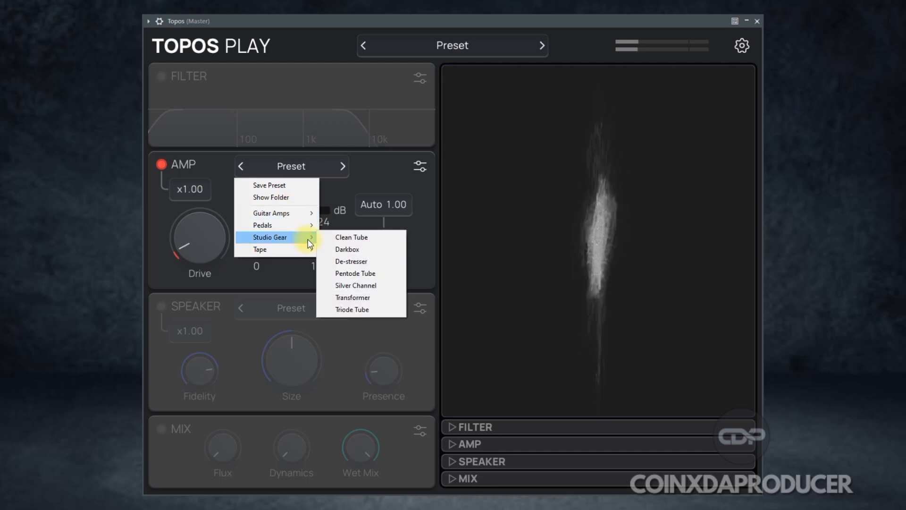
pyautogui.click(371, 241)
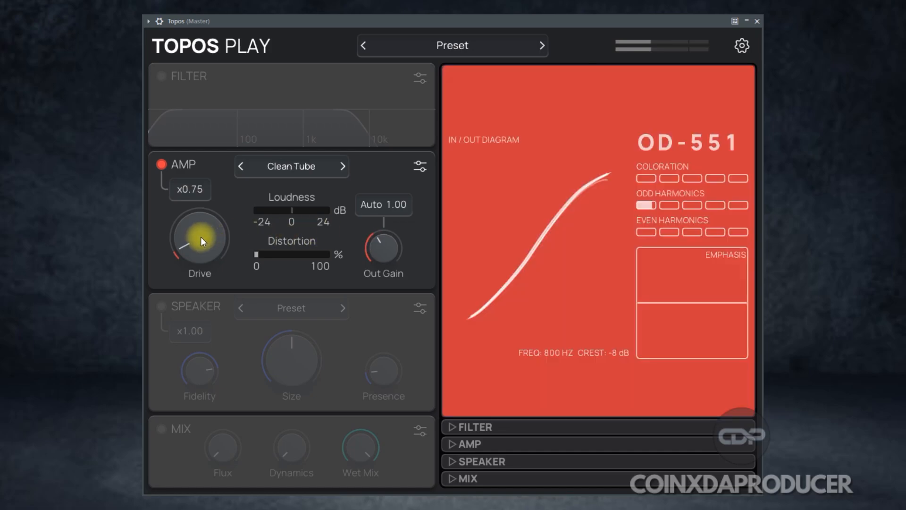
pyautogui.moveTo(198, 241); pyautogui.dragTo(199, 262)
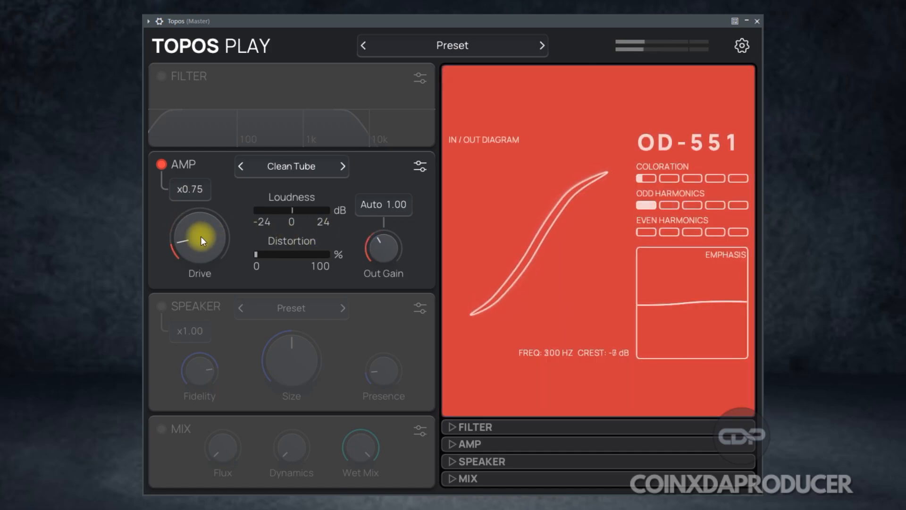
# - Load the Vintage Tape preset from the Tape category into the Amp and adjust its Drive
pyautogui.click(296, 168)
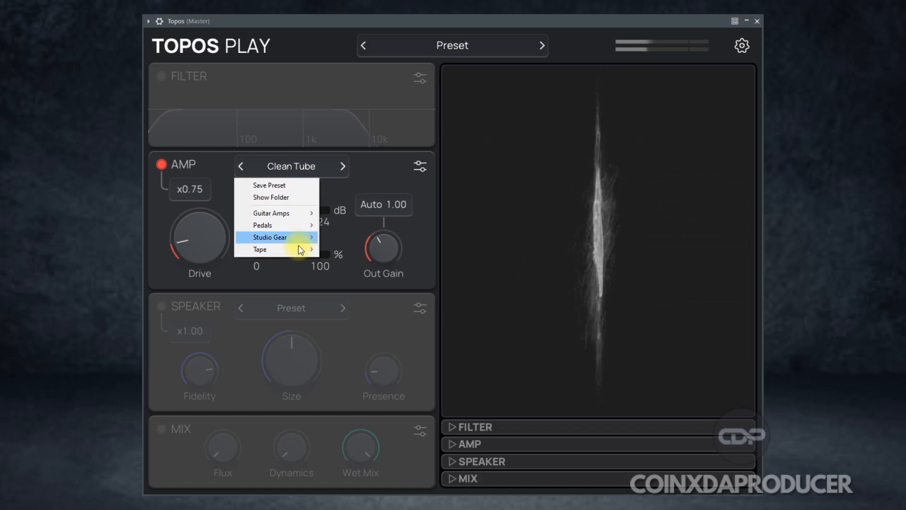
pyautogui.moveTo(297, 251)
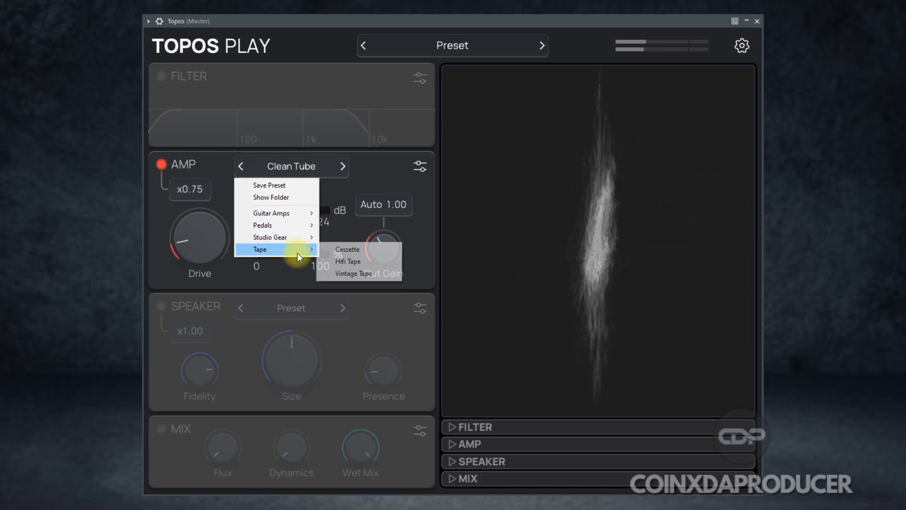
pyautogui.click(361, 274)
pyautogui.moveTo(205, 245)
pyautogui.mouseDown()
pyautogui.moveTo(202, 253)
pyautogui.moveTo(204, 246)
pyautogui.mouseUp()
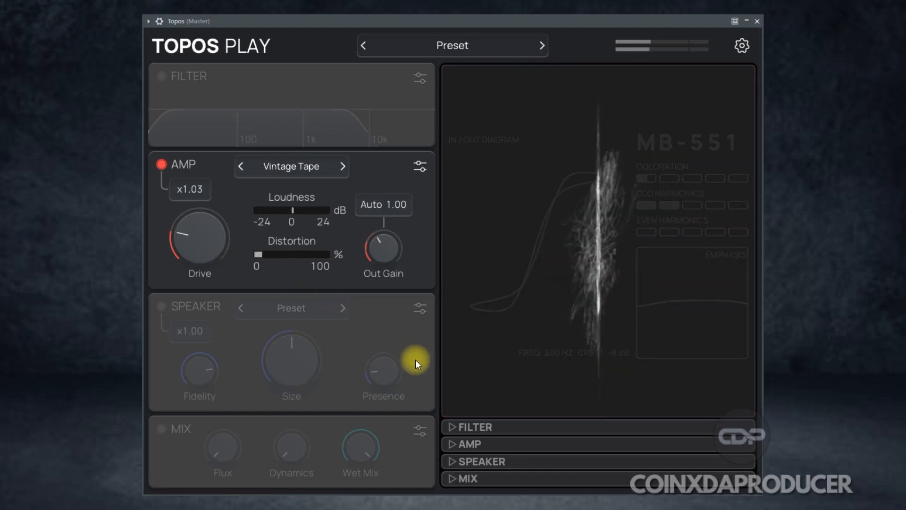
# - Examine the Amp's shaping, dynamics and emphasis settings, then close them
pyautogui.click(420, 166)
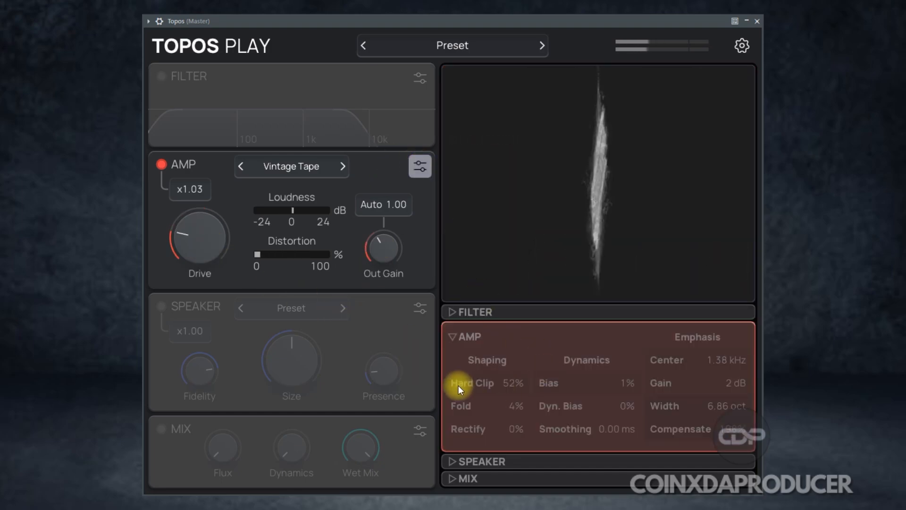
pyautogui.click(607, 395)
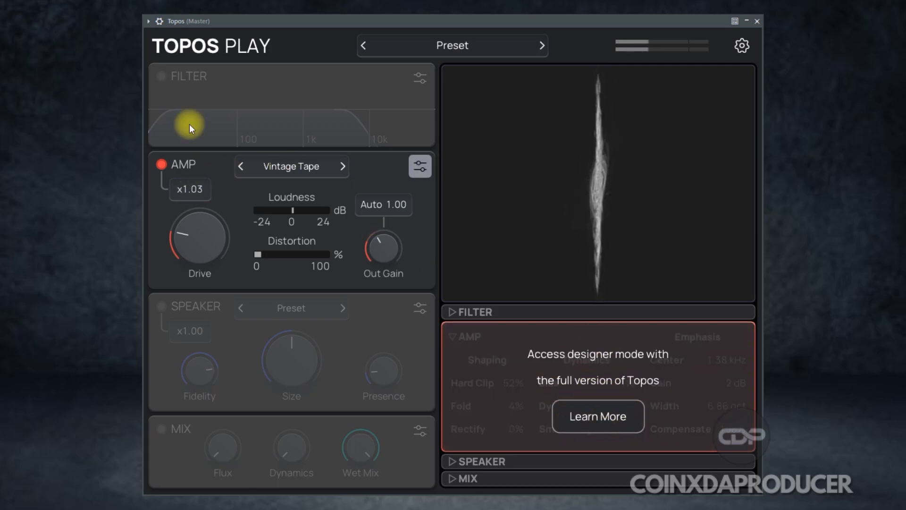
pyautogui.click(420, 165)
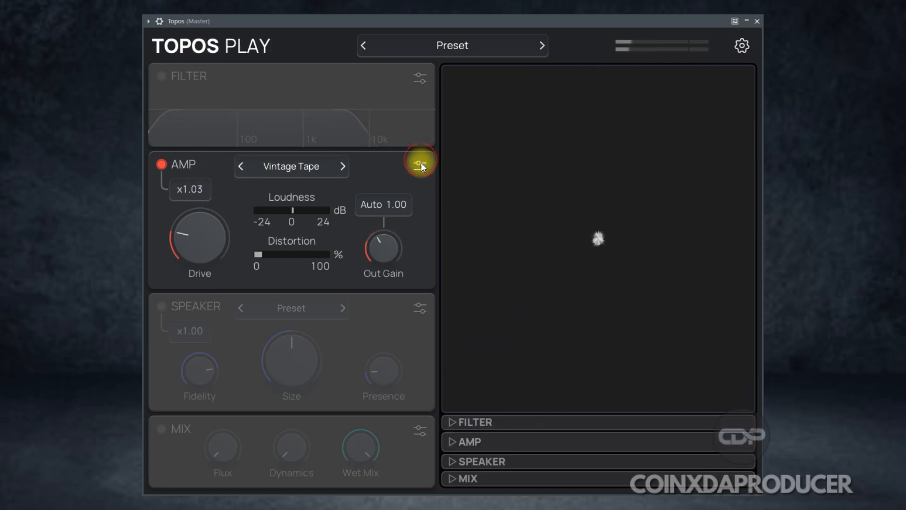
# - Raise the Amp's Drive, then disable the Amp and toggle the Speaker off and on so only the Speaker is active
pyautogui.moveTo(208, 229); pyautogui.dragTo(202, 181)
pyautogui.click(161, 164)
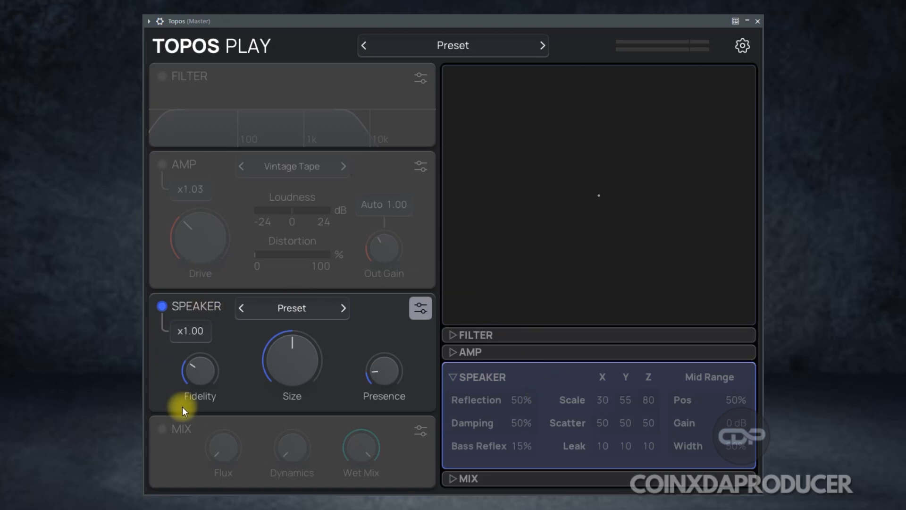
pyautogui.click(164, 308)
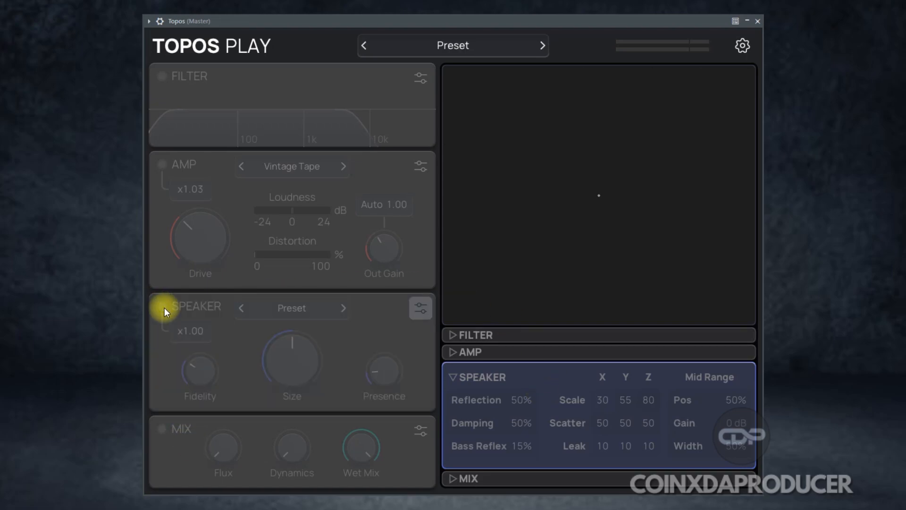
pyautogui.click(163, 307)
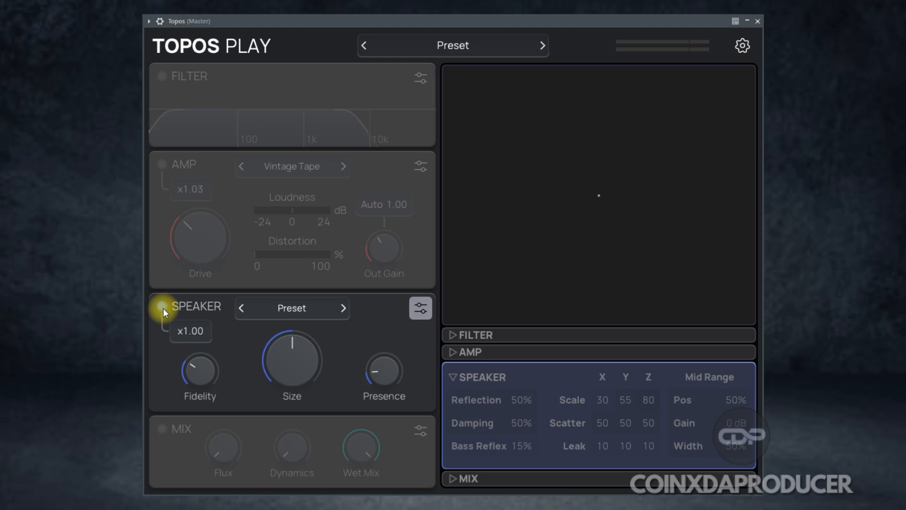
# - Turn the Speaker's Size slightly below centre, nudge Fidelity up a little and lower Presence to near its minimum
pyautogui.moveTo(702, 126)
pyautogui.moveTo(294, 355)
pyautogui.mouseDown()
pyautogui.moveTo(293, 373)
pyautogui.moveTo(293, 333)
pyautogui.moveTo(293, 361)
pyautogui.moveTo(293, 350)
pyautogui.mouseUp()
pyautogui.moveTo(208, 374); pyautogui.dragTo(198, 370)
pyautogui.moveTo(383, 371); pyautogui.dragTo(360, 364)
# - Examine the Speaker's reflection, damping, scale and mid-range settings, then close them
pyautogui.click(421, 310)
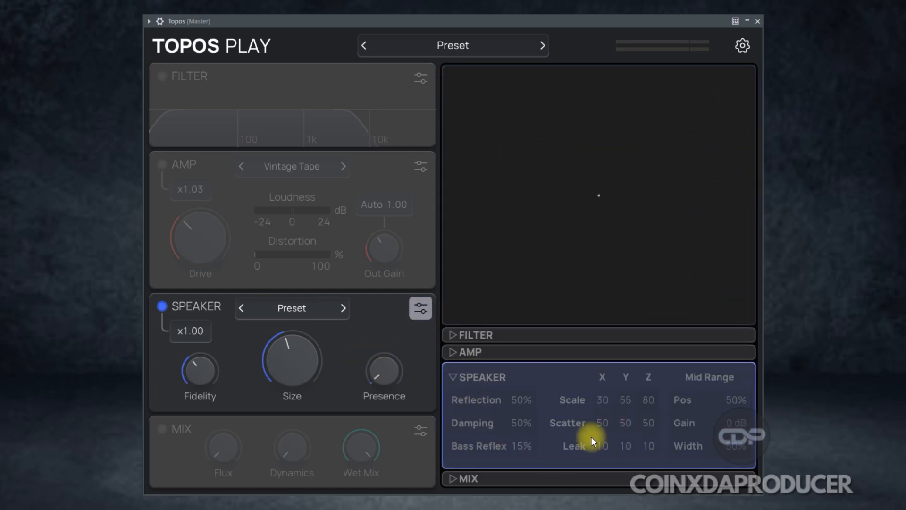
pyautogui.moveTo(618, 430)
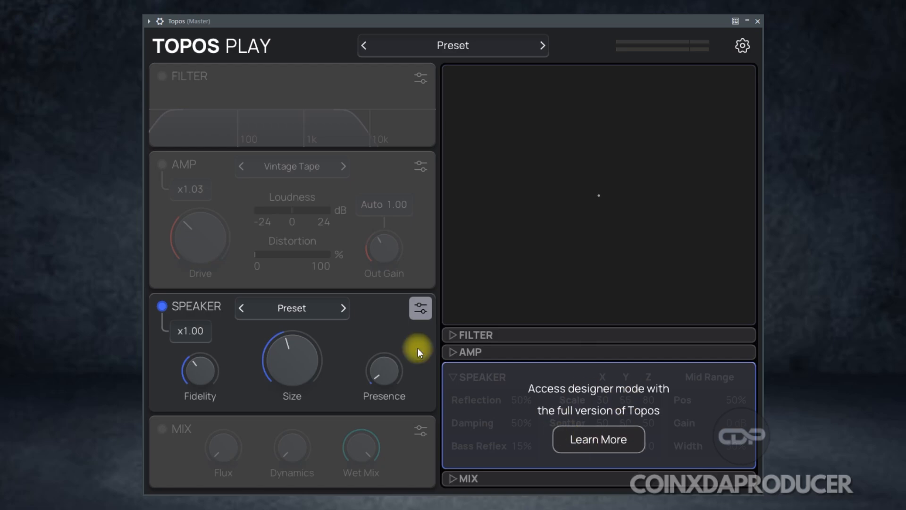
pyautogui.click(421, 307)
pyautogui.click(527, 401)
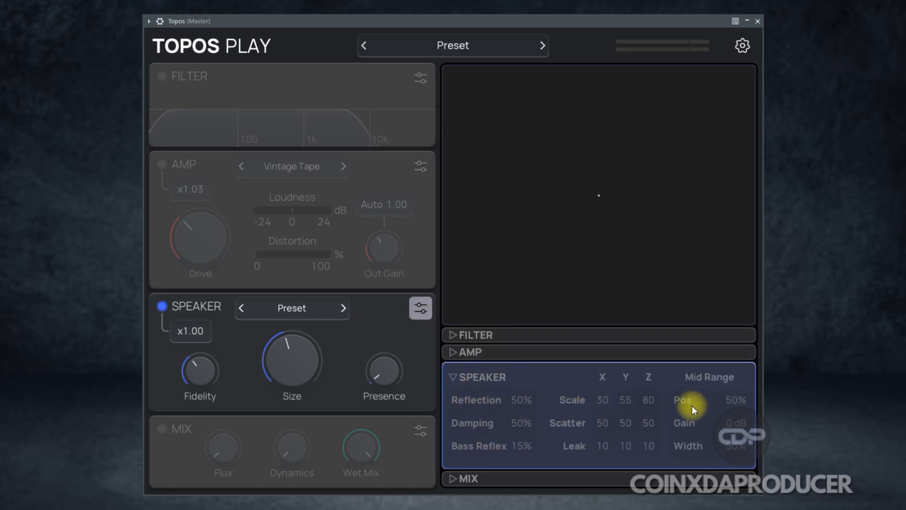
pyautogui.click(416, 310)
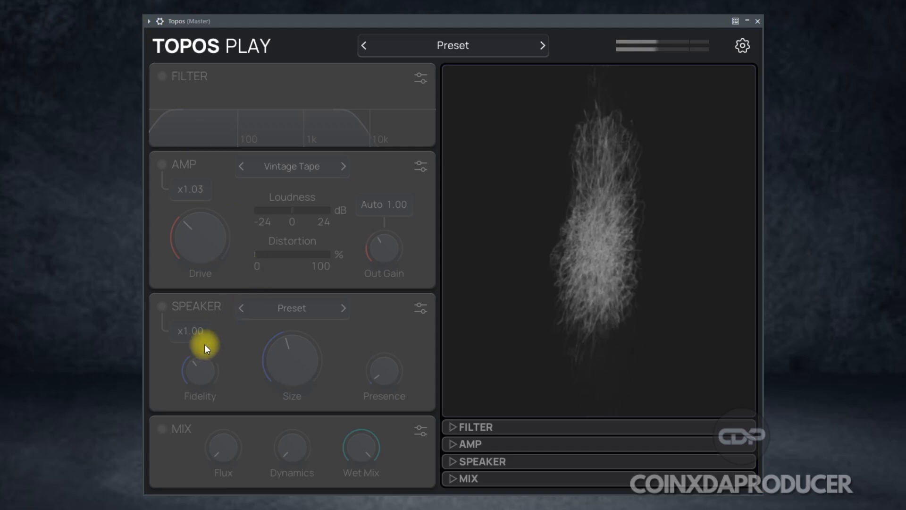
# - Re-enable the Speaker, sweep its Size down and back to centre, and set Fidelity to about 50%
pyautogui.click(163, 307)
pyautogui.moveTo(287, 352); pyautogui.dragTo(287, 392)
pyautogui.moveTo(210, 347); pyautogui.dragTo(198, 369)
pyautogui.moveTo(299, 370)
pyautogui.mouseDown()
pyautogui.moveTo(296, 359)
pyautogui.moveTo(297, 370)
pyautogui.moveTo(286, 368)
pyautogui.mouseUp()
pyautogui.moveTo(209, 378)
pyautogui.mouseDown()
pyautogui.moveTo(199, 364)
pyautogui.moveTo(204, 372)
pyautogui.mouseUp()
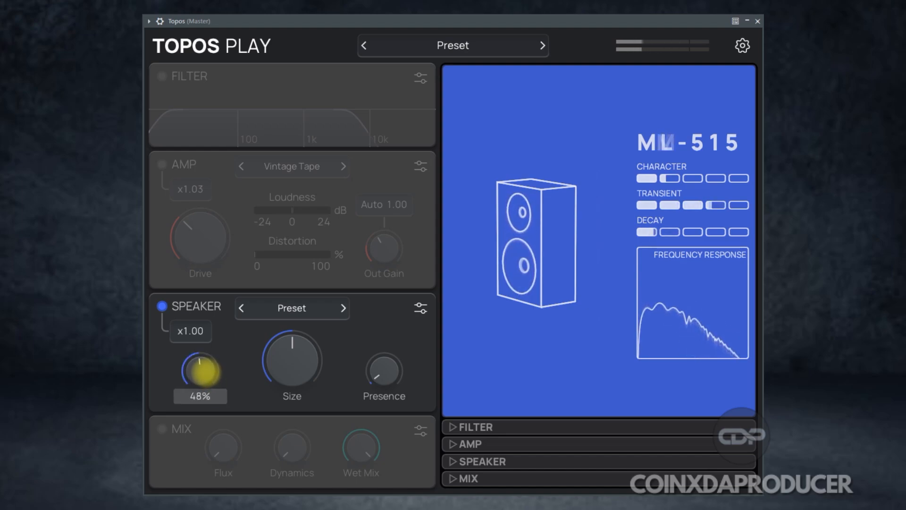
pyautogui.moveTo(203, 372); pyautogui.dragTo(203, 372)
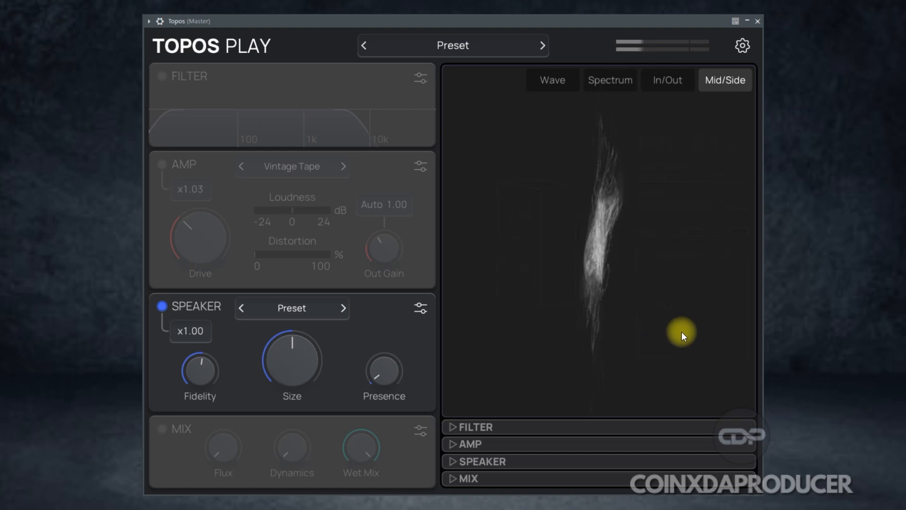
# - Turn the Speaker's Fidelity, Presence and Size up to their maximum, then briefly open and close its advanced settings
pyautogui.moveTo(213, 376); pyautogui.dragTo(208, 375)
pyautogui.moveTo(399, 373); pyautogui.dragTo(394, 373)
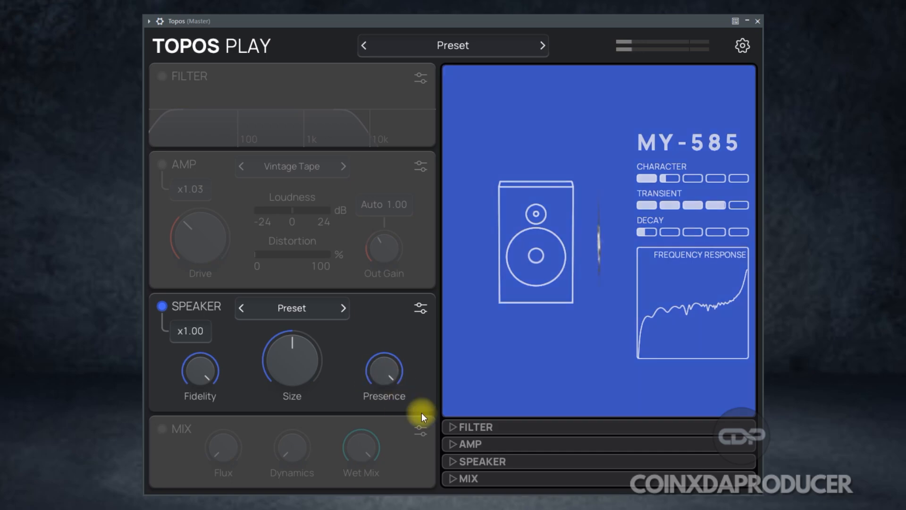
pyautogui.moveTo(296, 340); pyautogui.dragTo(299, 340)
pyautogui.moveTo(302, 371); pyautogui.dragTo(302, 370)
pyautogui.moveTo(201, 369); pyautogui.dragTo(200, 339)
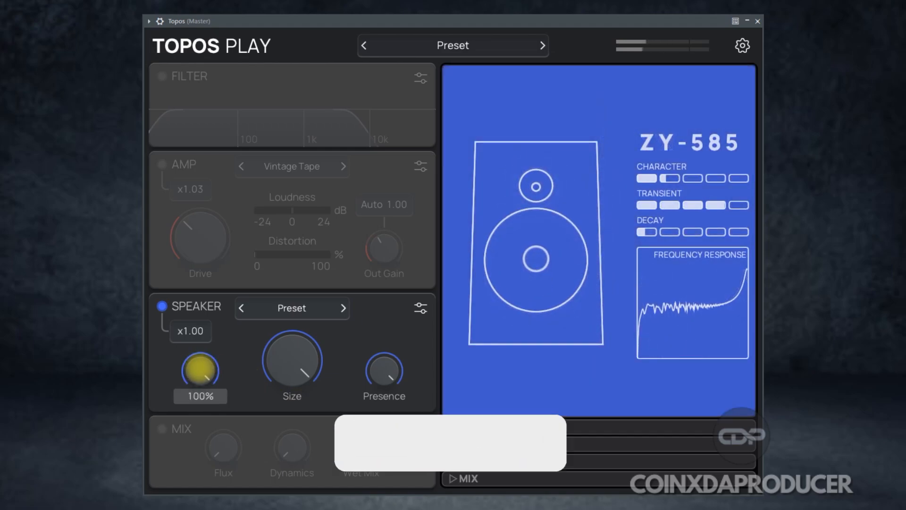
pyautogui.click(421, 308)
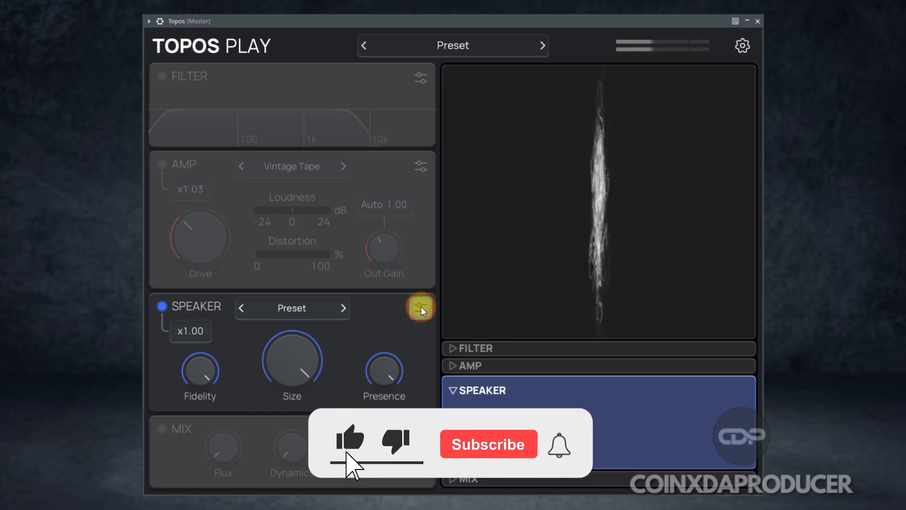
pyautogui.click(421, 308)
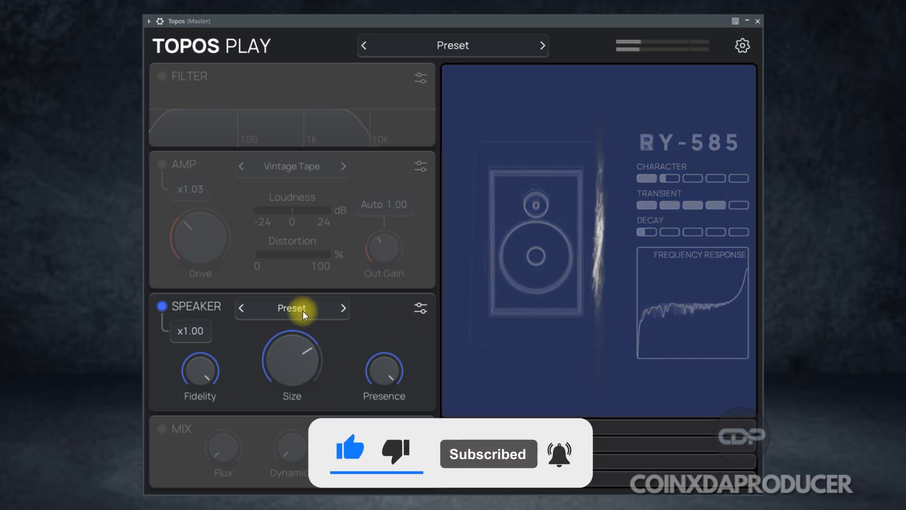
# - Audition the Classic Bass 4x10 and German Bass 1x12 presets from the Speaker's Bass Cabinet category
pyautogui.click(303, 310)
pyautogui.moveTo(302, 359)
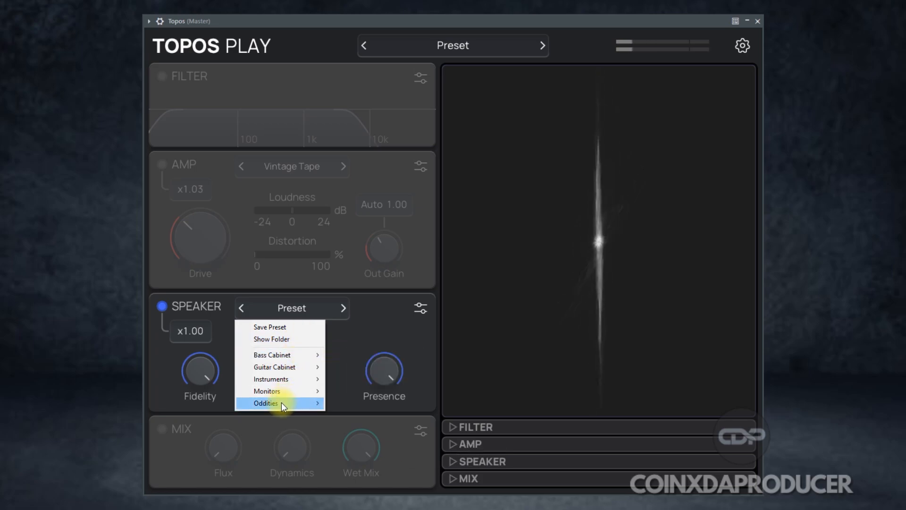
pyautogui.moveTo(268, 355)
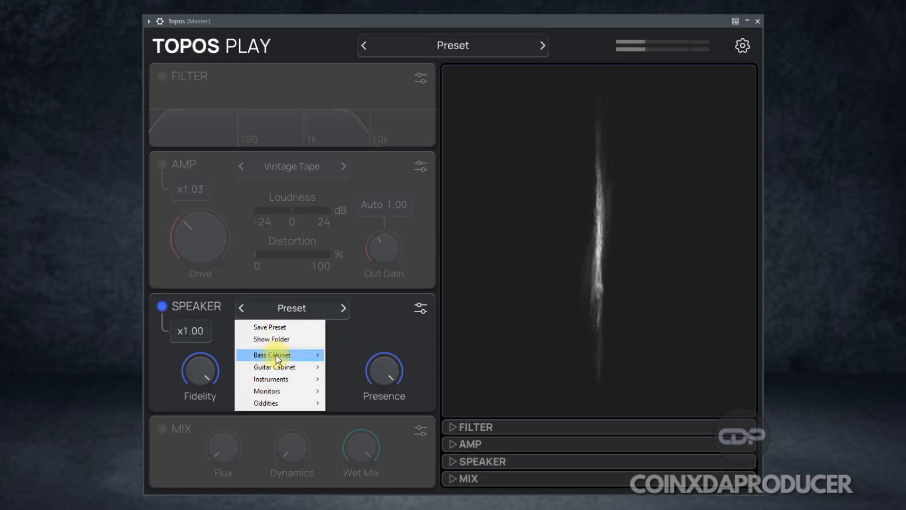
pyautogui.click(364, 355)
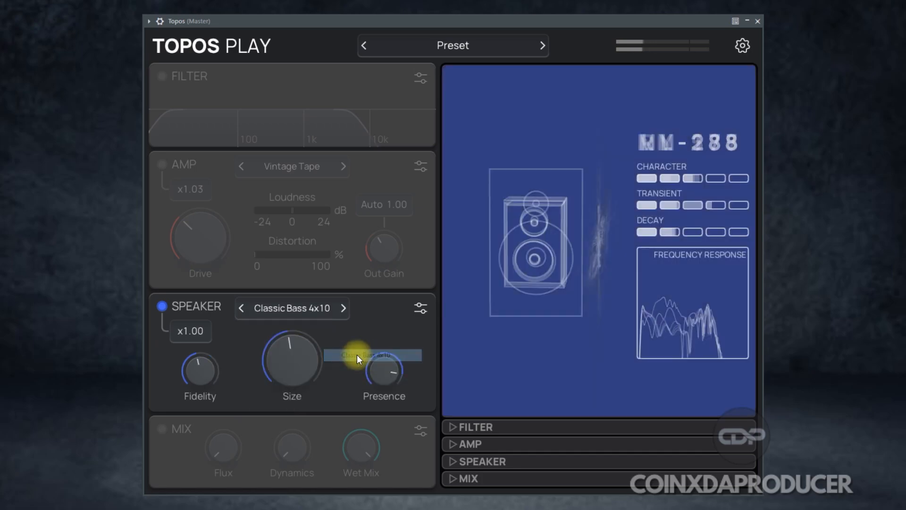
pyautogui.click(305, 313)
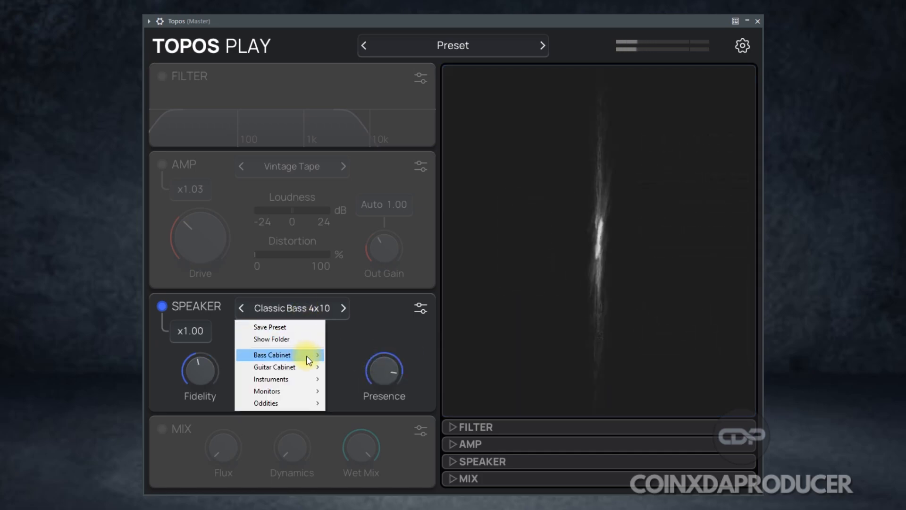
pyautogui.click(348, 368)
# - Audition the Car Stereo and Auracube presets from the Speaker's Monitors category
pyautogui.click(289, 318)
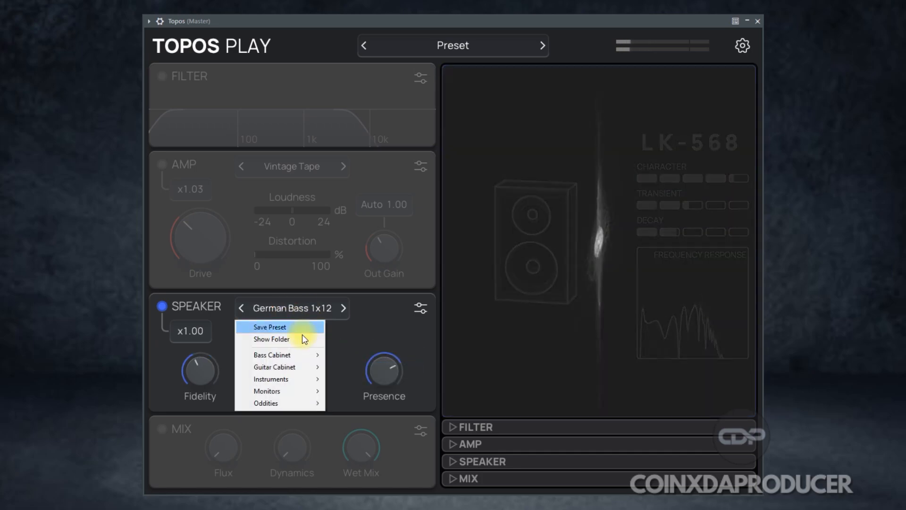
pyautogui.moveTo(309, 378)
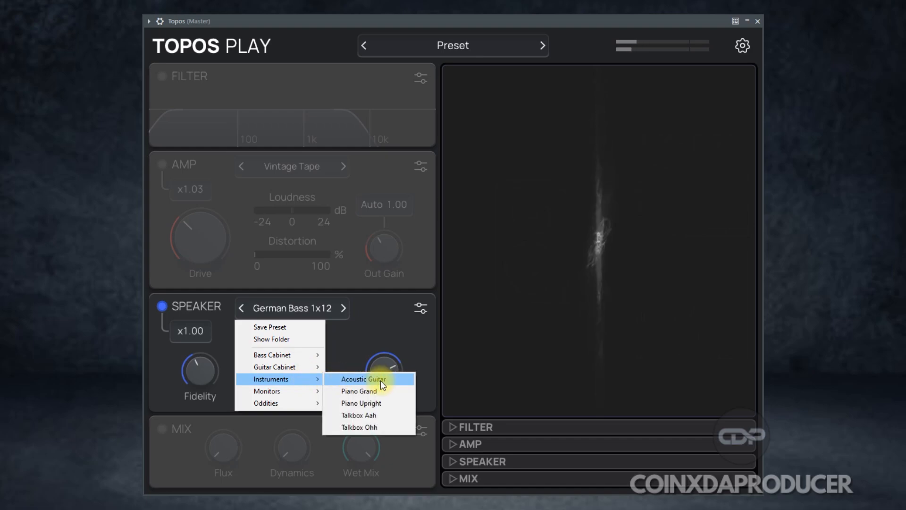
pyautogui.click(278, 393)
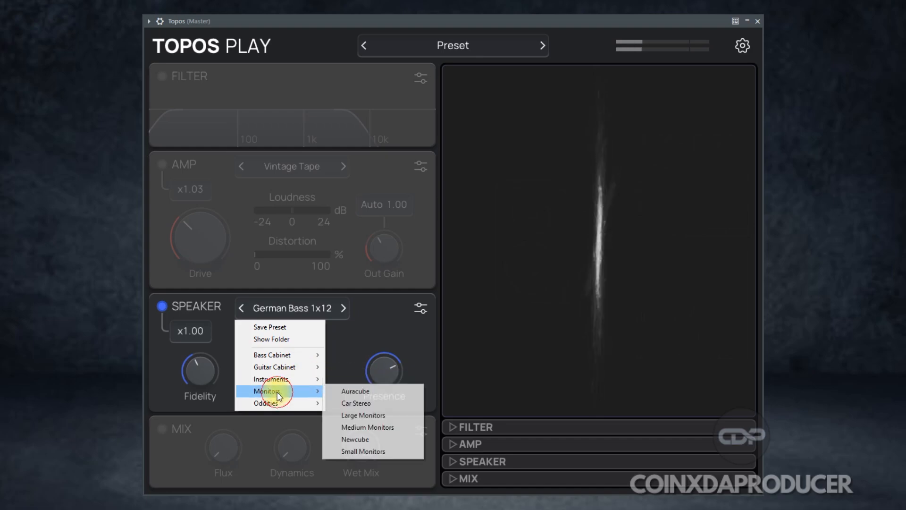
pyautogui.click(375, 403)
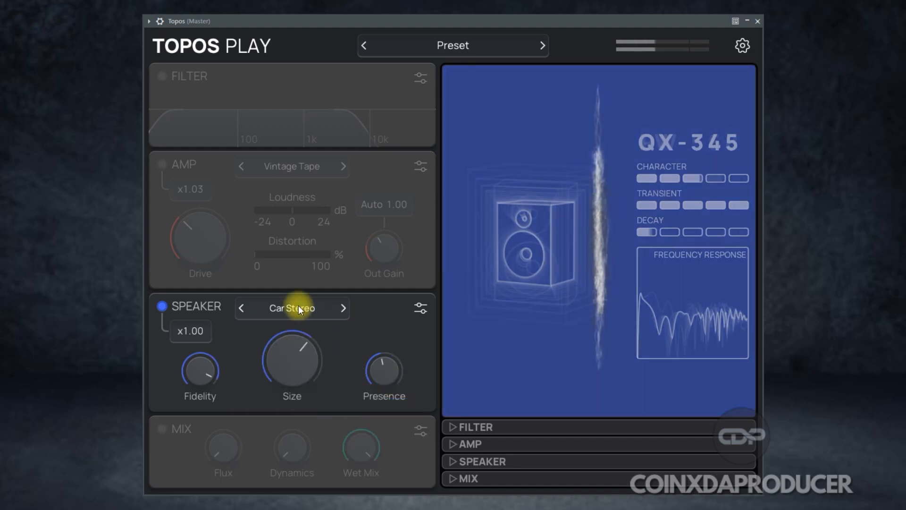
pyautogui.click(295, 307)
pyautogui.moveTo(306, 393)
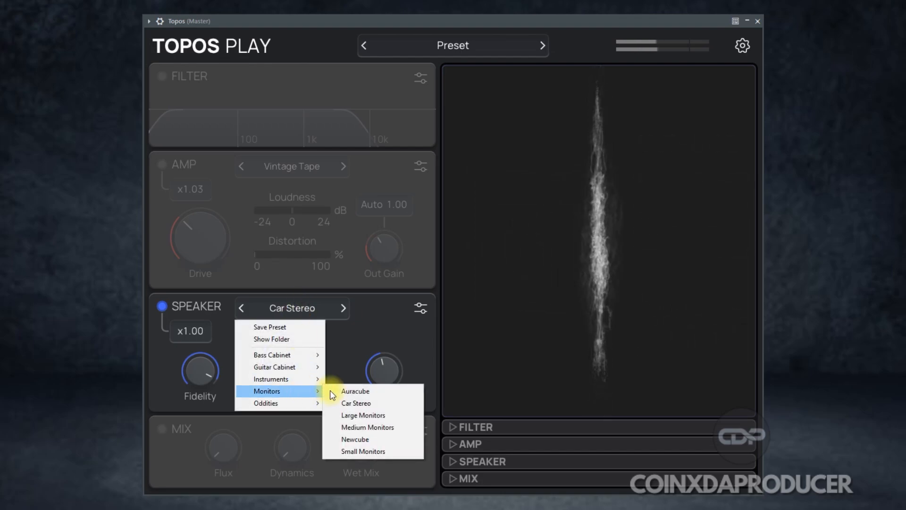
pyautogui.click(394, 392)
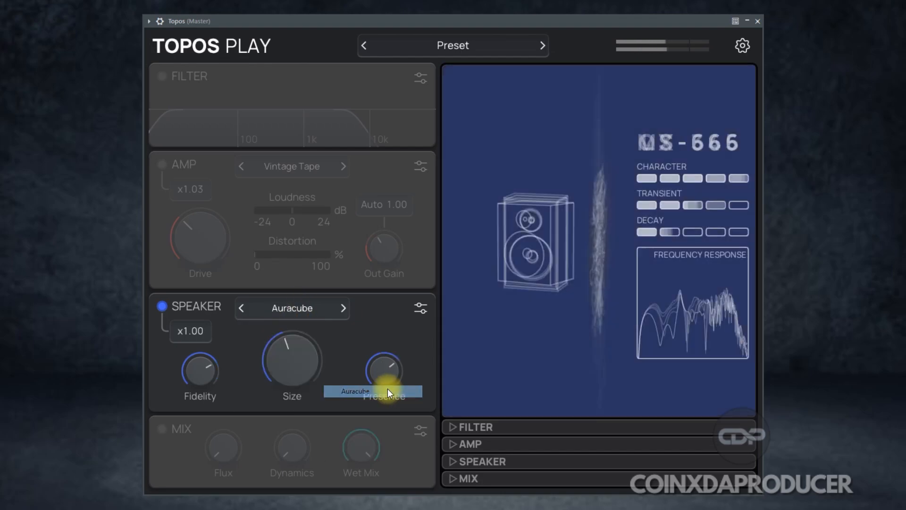
# - Load the Large Monitors preset into the Speaker, followed by the Medium Monitors preset from the same category
pyautogui.click(292, 311)
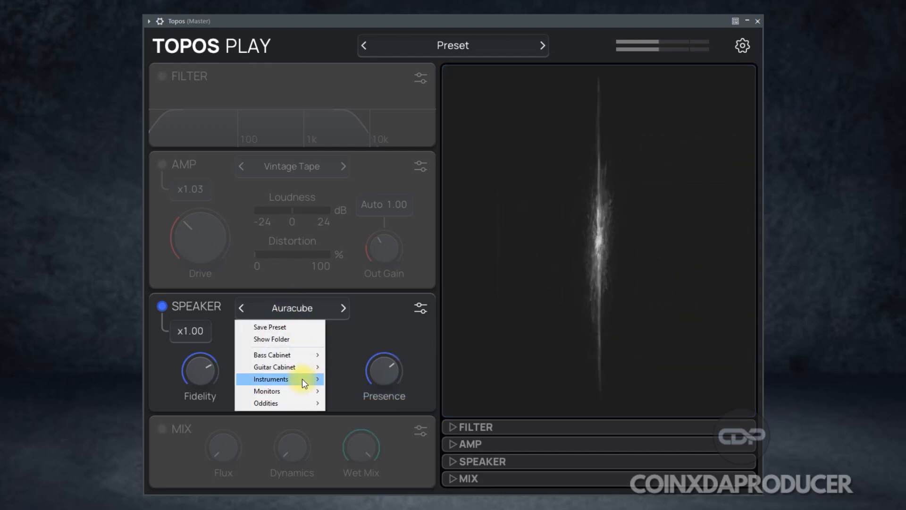
pyautogui.moveTo(296, 390)
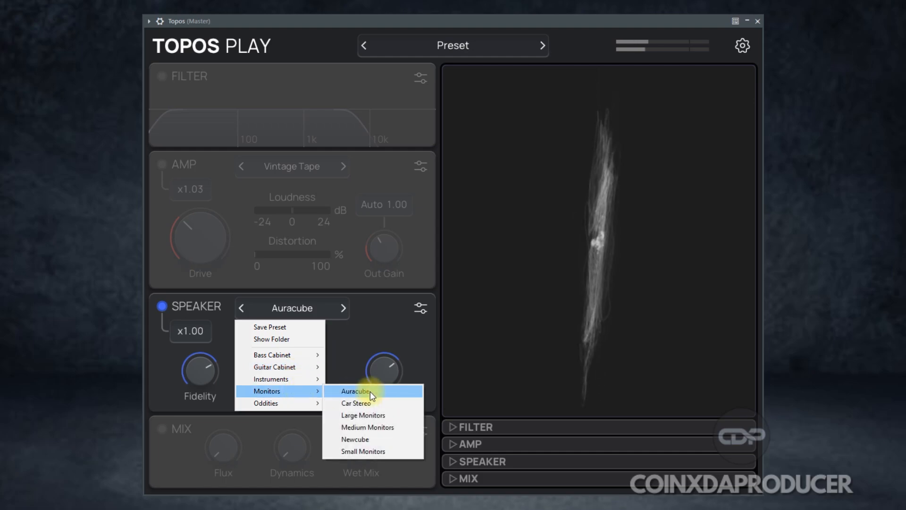
pyautogui.click(384, 416)
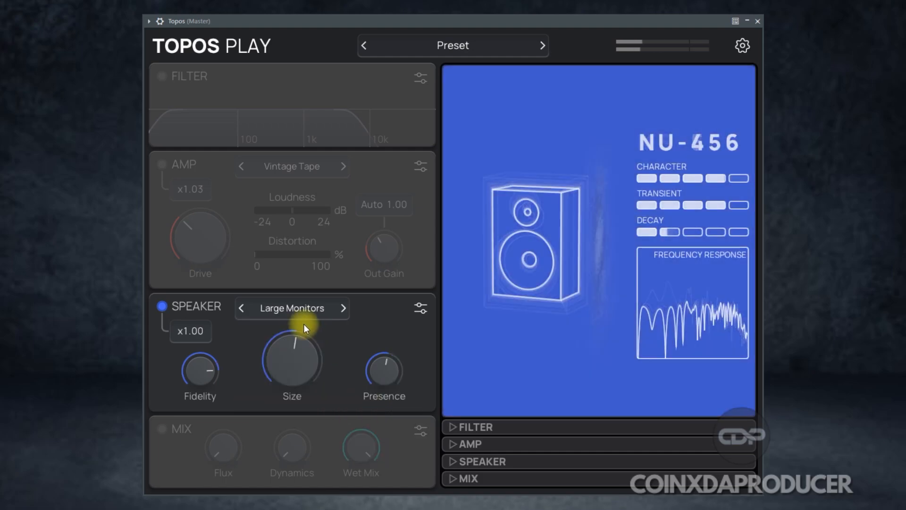
pyautogui.click(298, 312)
pyautogui.moveTo(302, 390)
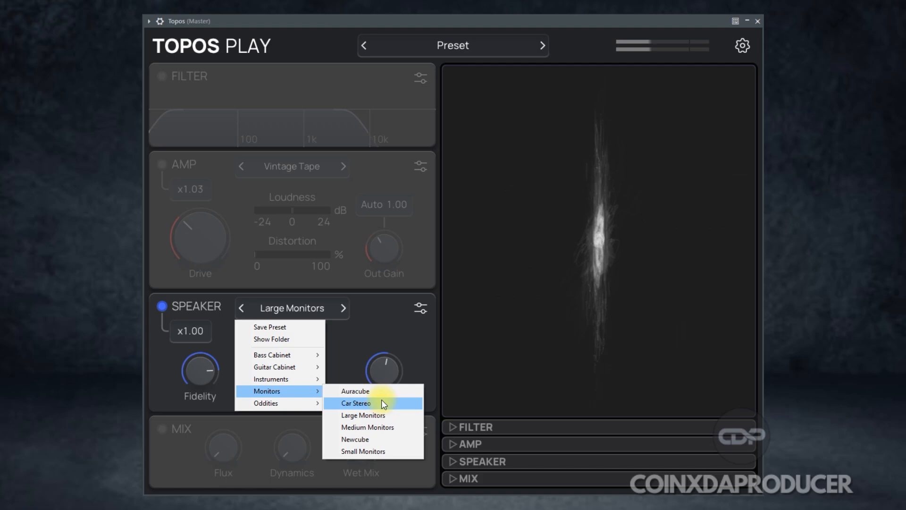
# - Audition the Newcube and Small Monitors presets from the Speaker's Monitors category, turning Size up to maximum on Small Monitors
pyautogui.click(295, 314)
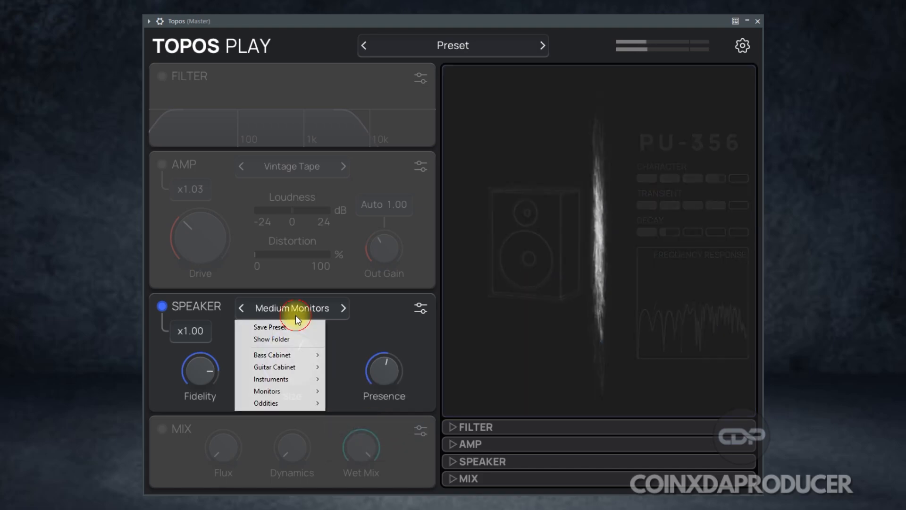
pyautogui.moveTo(311, 391)
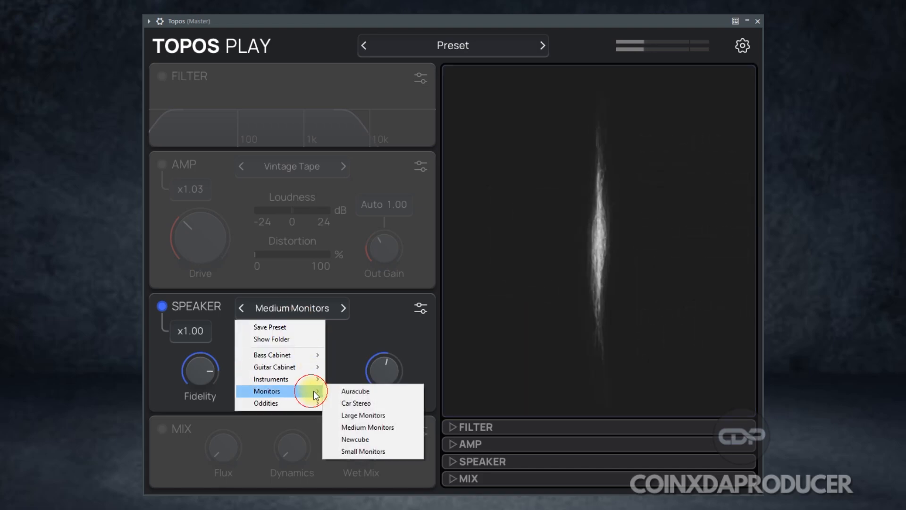
pyautogui.click(373, 440)
pyautogui.click(289, 309)
pyautogui.moveTo(317, 399)
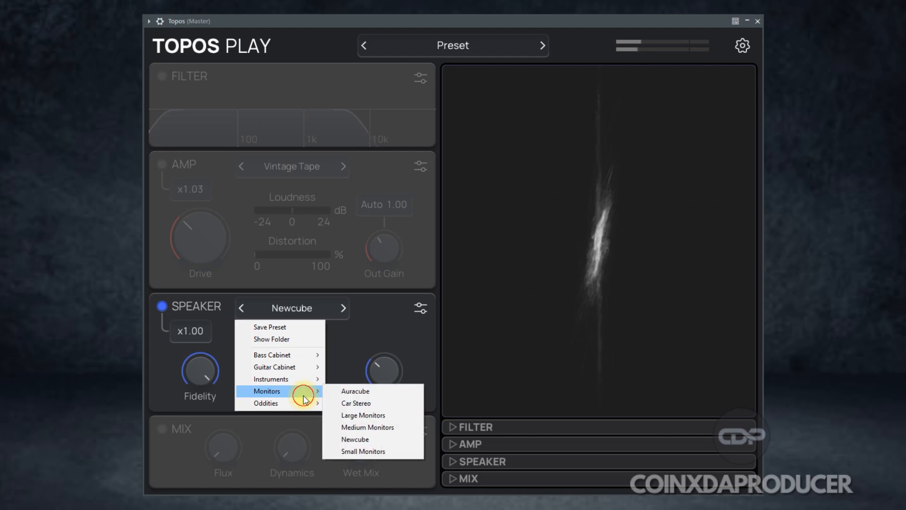
pyautogui.click(377, 446)
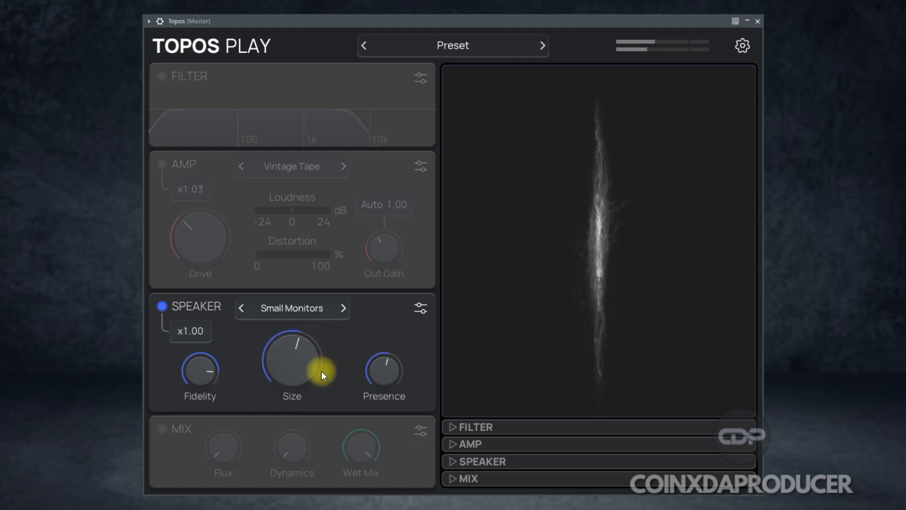
pyautogui.moveTo(286, 365); pyautogui.dragTo(290, 355)
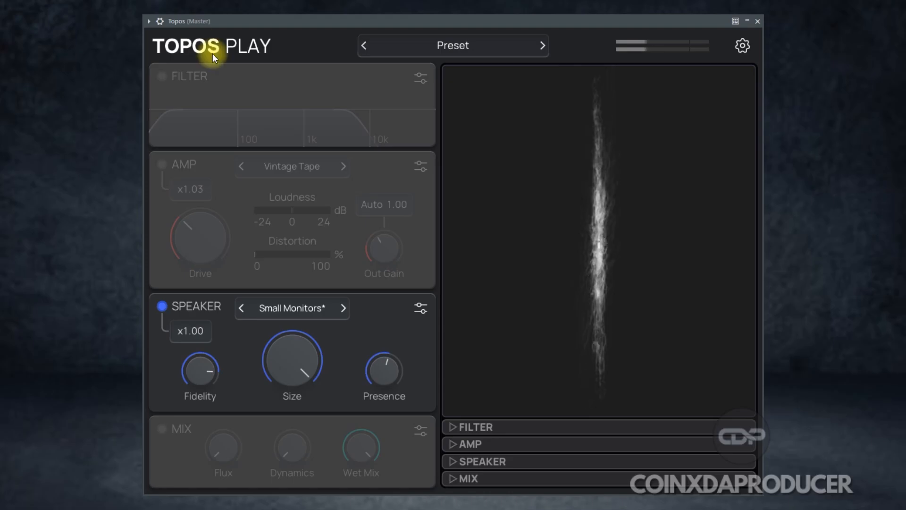
# - Enable the Mix module in place of the Speaker and explore its advanced settings, Flux and Dynamics controls
pyautogui.click(165, 311)
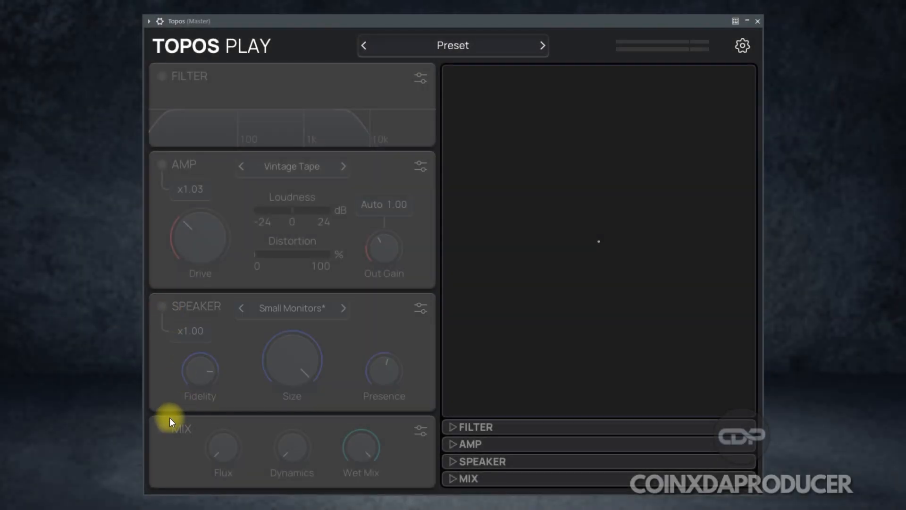
pyautogui.click(163, 428)
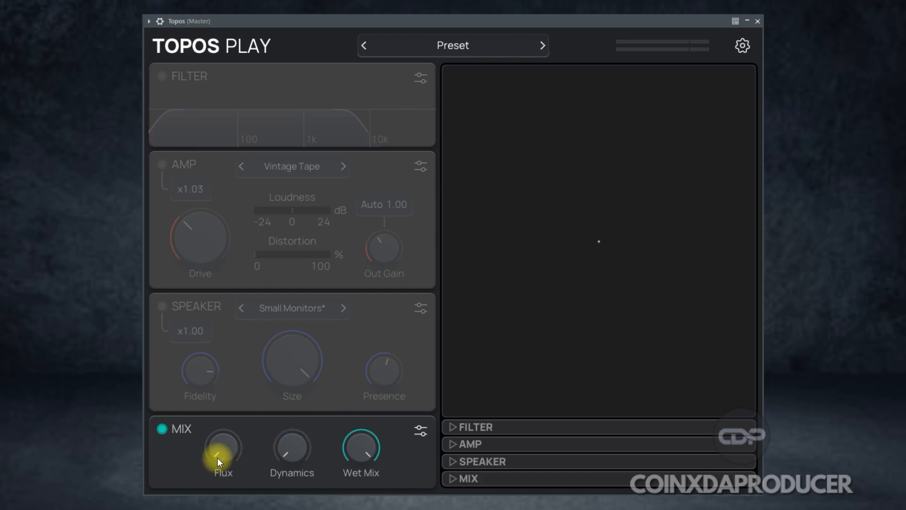
pyautogui.click(423, 435)
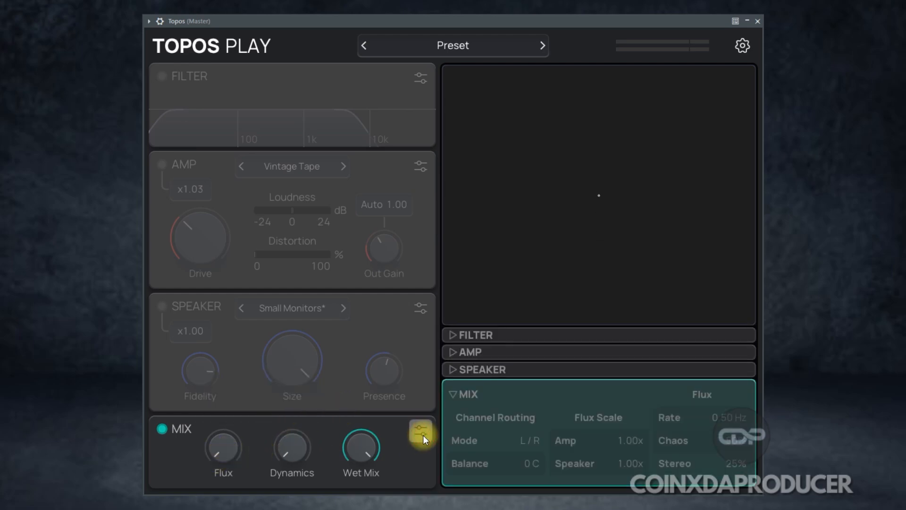
pyautogui.click(422, 434)
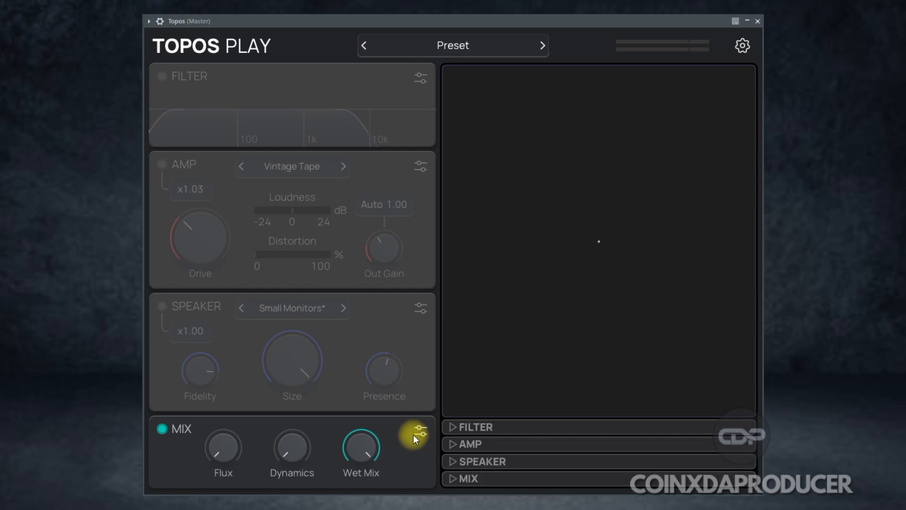
pyautogui.moveTo(230, 449); pyautogui.dragTo(226, 448)
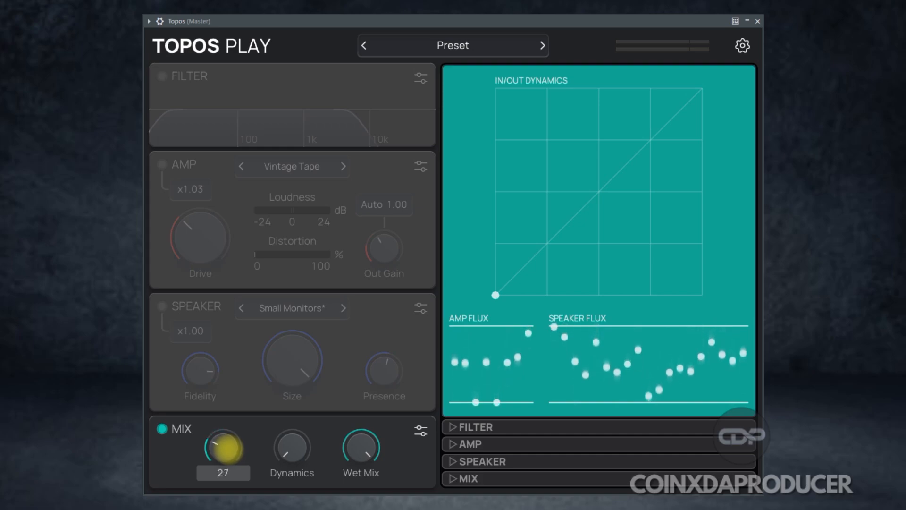
pyautogui.moveTo(292, 448); pyautogui.dragTo(292, 453)
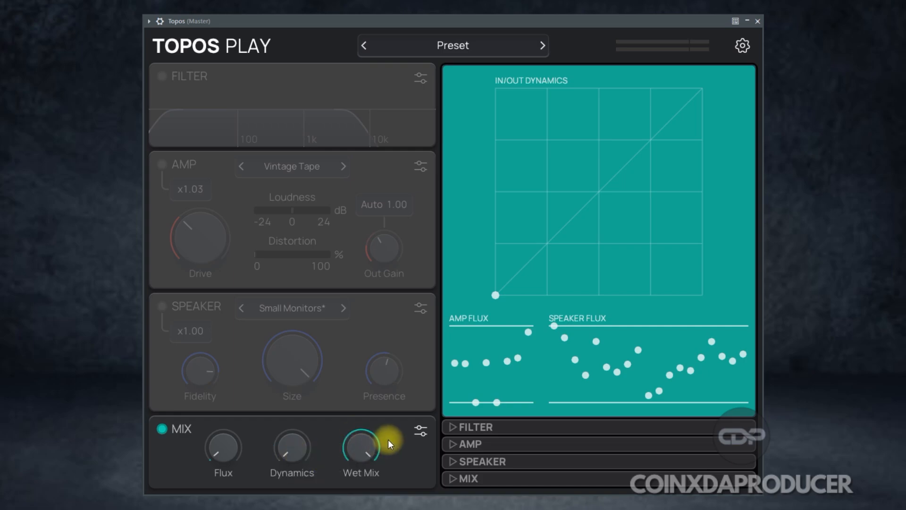
# - Enable the Speaker, Amp and Filter modules so that all four modules run together
pyautogui.click(162, 306)
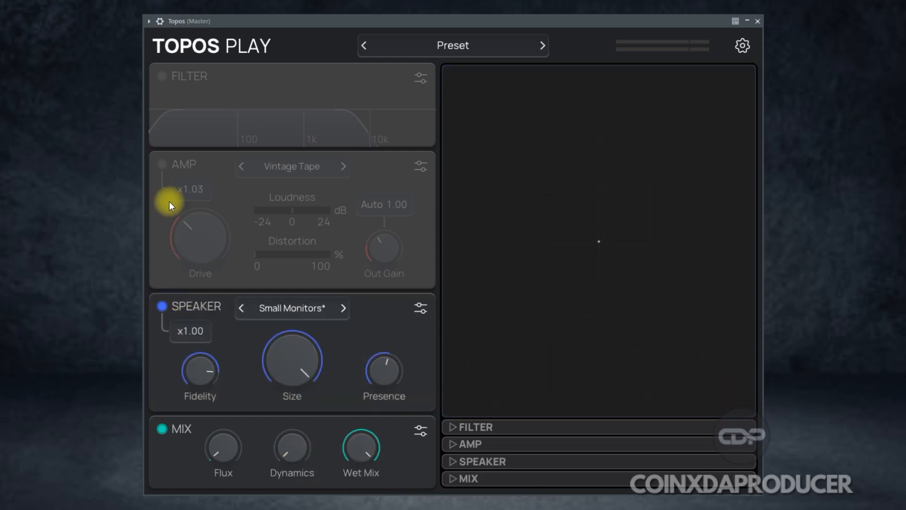
pyautogui.click(163, 161)
pyautogui.click(165, 77)
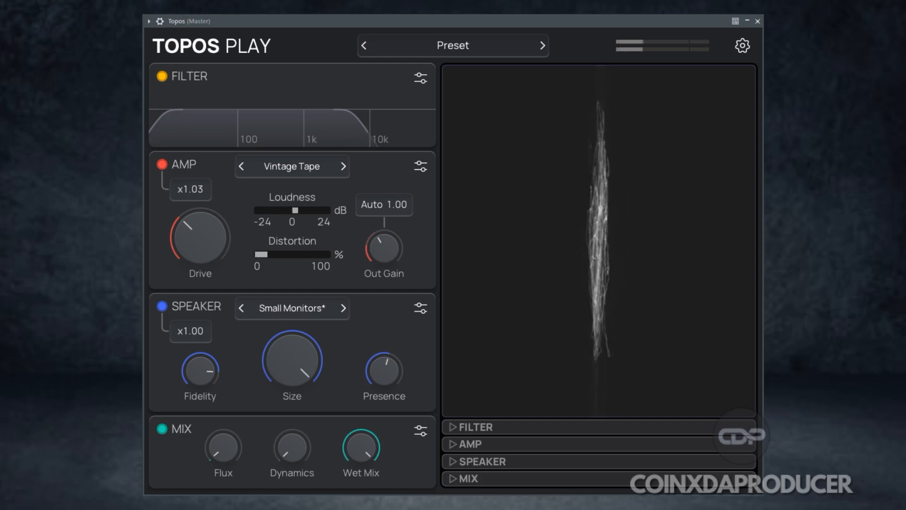
# - Extend the Filter's high cut well above 10k and set the Amp's Drive to 11 dB
pyautogui.doubleClick(190, 236)
pyautogui.moveTo(332, 120); pyautogui.dragTo(457, 120)
pyautogui.moveTo(183, 227); pyautogui.dragTo(194, 242)
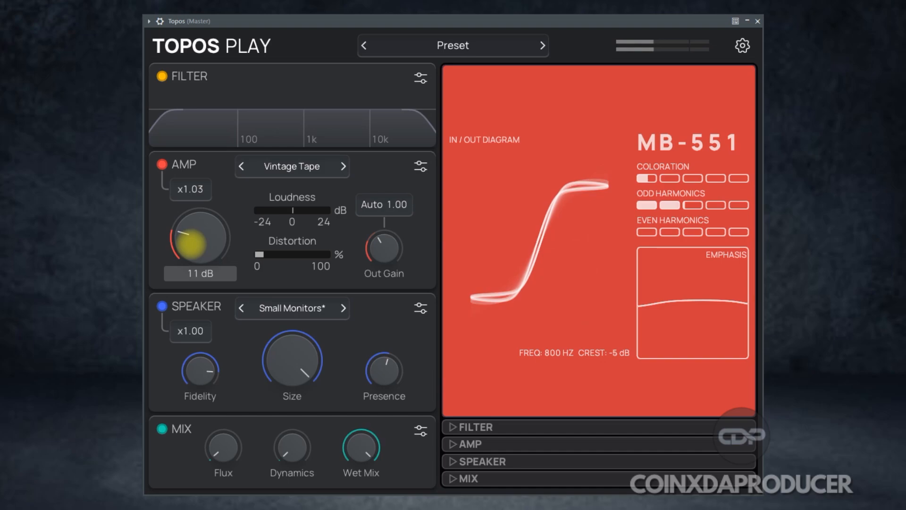
# - Audition the Car Stereo and Large Monitors presets in the Speaker with all modules active
pyautogui.click(305, 308)
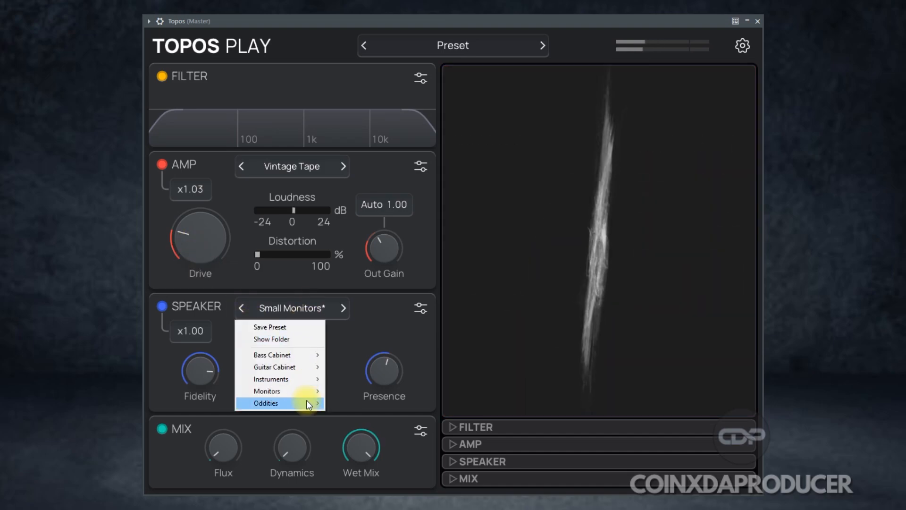
pyautogui.moveTo(303, 391)
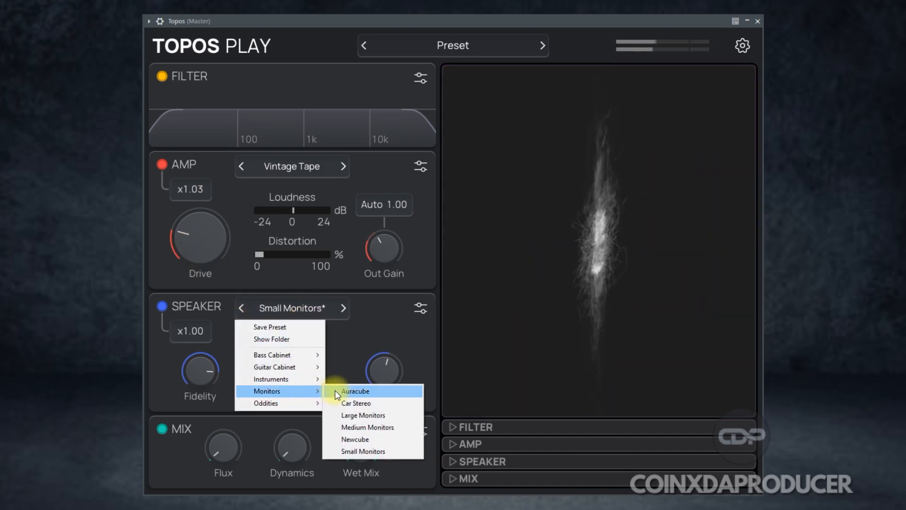
pyautogui.click(361, 403)
pyautogui.click(312, 309)
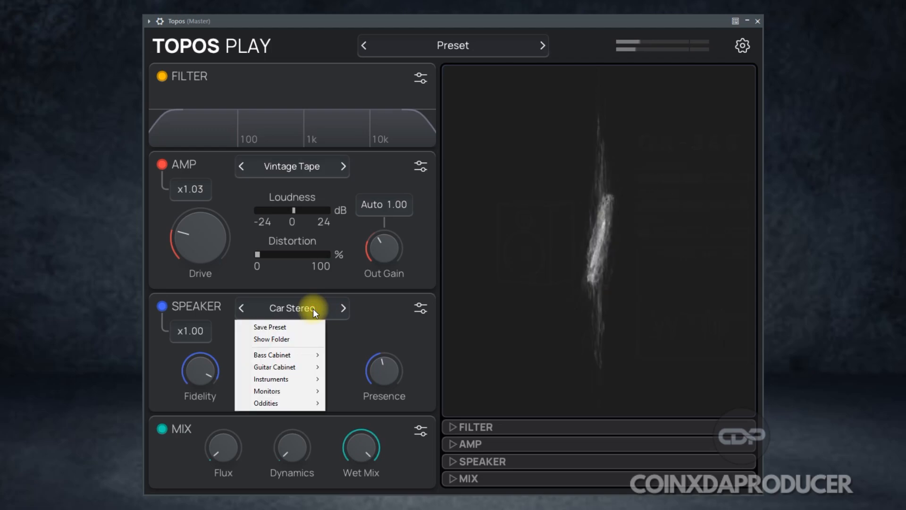
pyautogui.moveTo(309, 391)
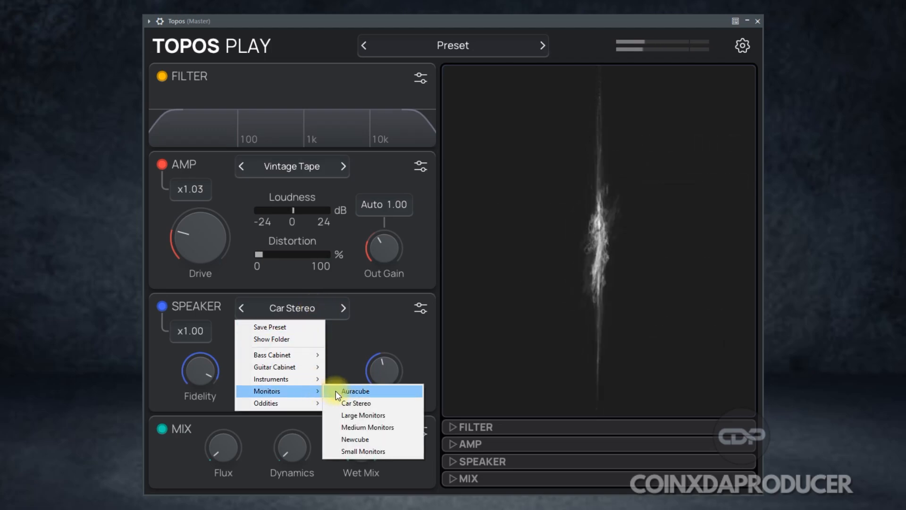
pyautogui.click(378, 418)
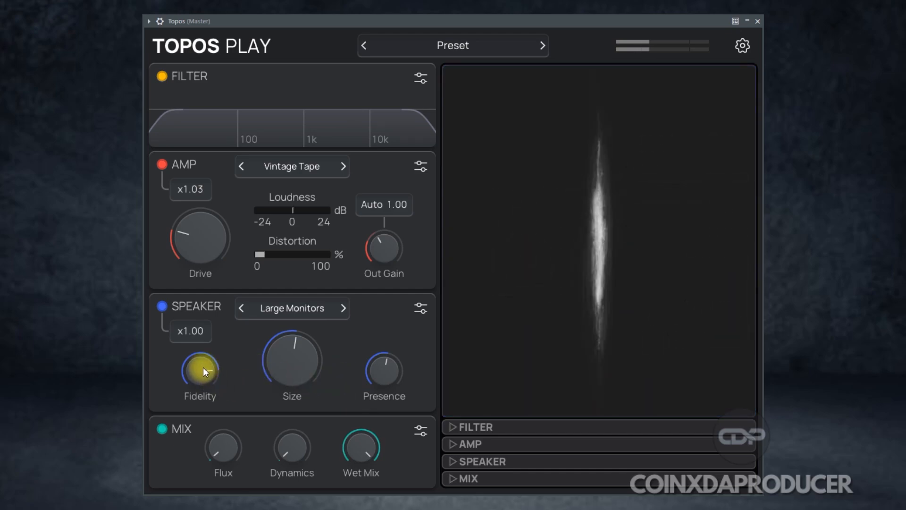
# - Turn the Speaker's Fidelity up to maximum and adjust its Presence to about 42%
pyautogui.moveTo(203, 365)
pyautogui.mouseDown()
pyautogui.moveTo(203, 425)
pyautogui.moveTo(198, 356)
pyautogui.moveTo(201, 363)
pyautogui.mouseUp()
pyautogui.moveTo(379, 371); pyautogui.dragTo(379, 376)
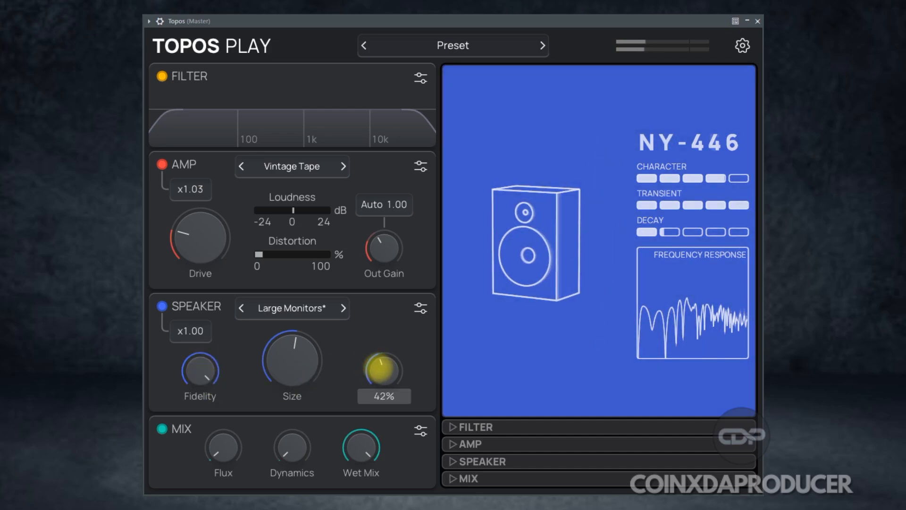
pyautogui.moveTo(380, 369); pyautogui.dragTo(380, 368)
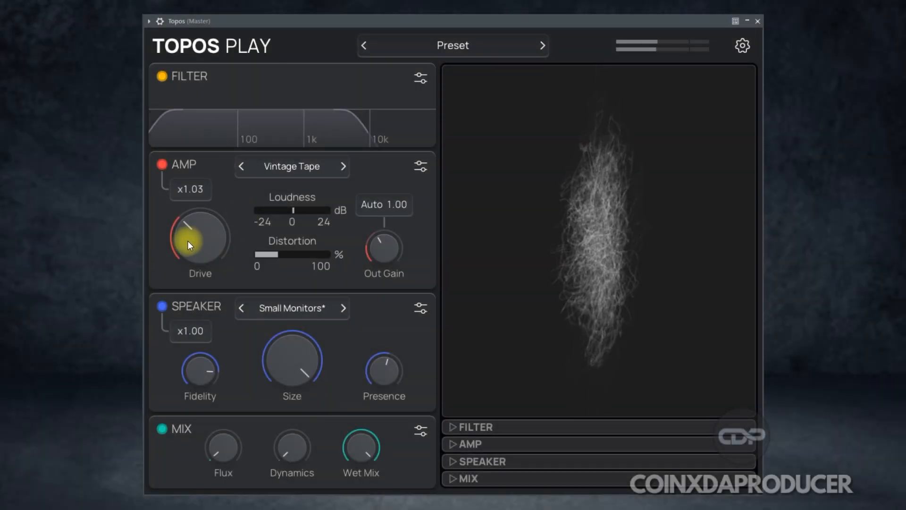
# - Widen the Filter's high cut well past 10k and adjust the Amp's Drive to about 11 dB
pyautogui.moveTo(188, 237); pyautogui.dragTo(189, 284)
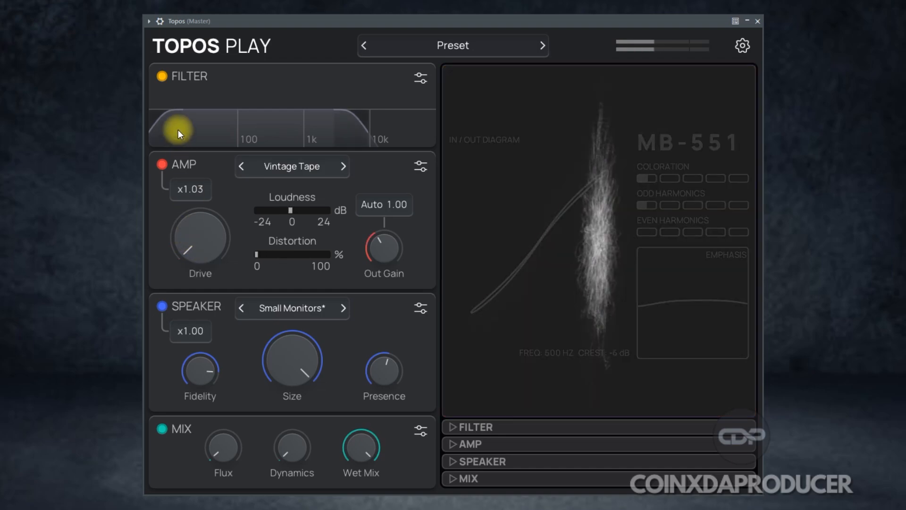
pyautogui.moveTo(353, 118); pyautogui.dragTo(457, 118)
pyautogui.moveTo(203, 144); pyautogui.dragTo(155, 115)
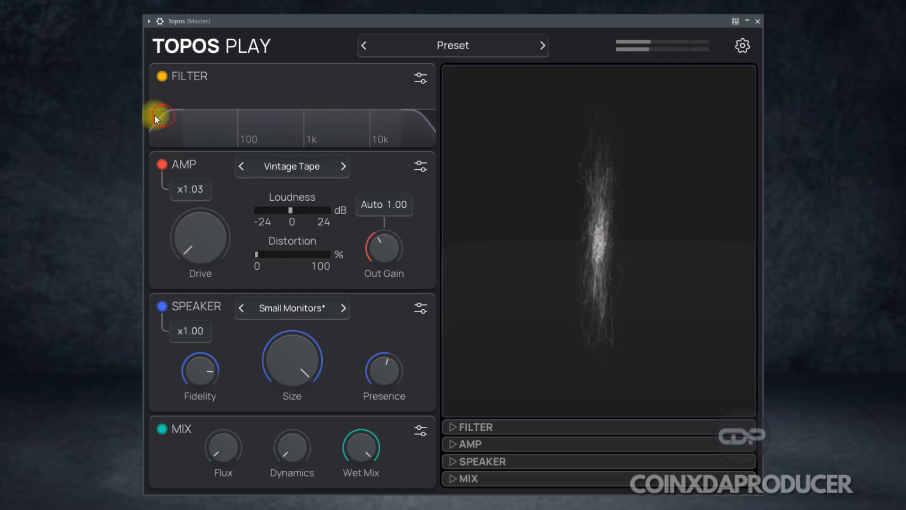
pyautogui.moveTo(191, 245); pyautogui.dragTo(191, 245)
# - Load the Car Stereo preset into the Speaker, followed by Large Monitors from the same Monitors category
pyautogui.click(306, 309)
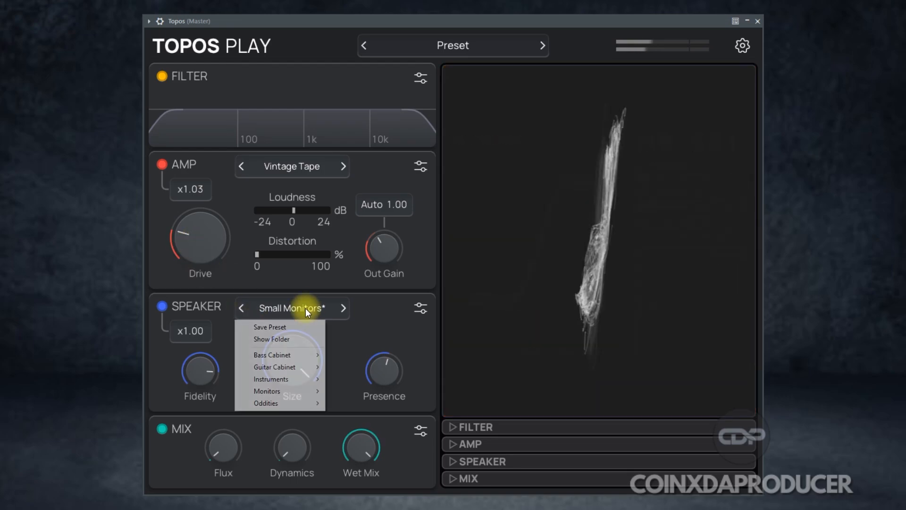
pyautogui.moveTo(309, 391)
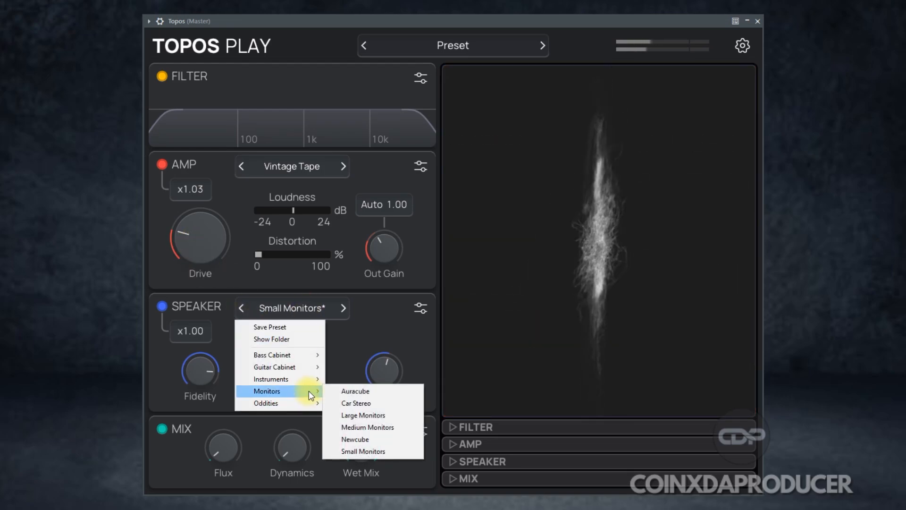
pyautogui.click(361, 402)
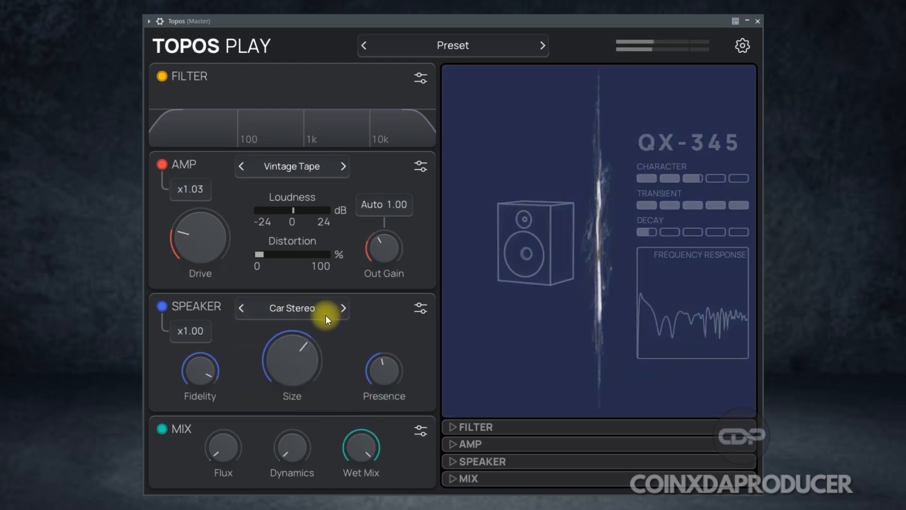
pyautogui.click(313, 308)
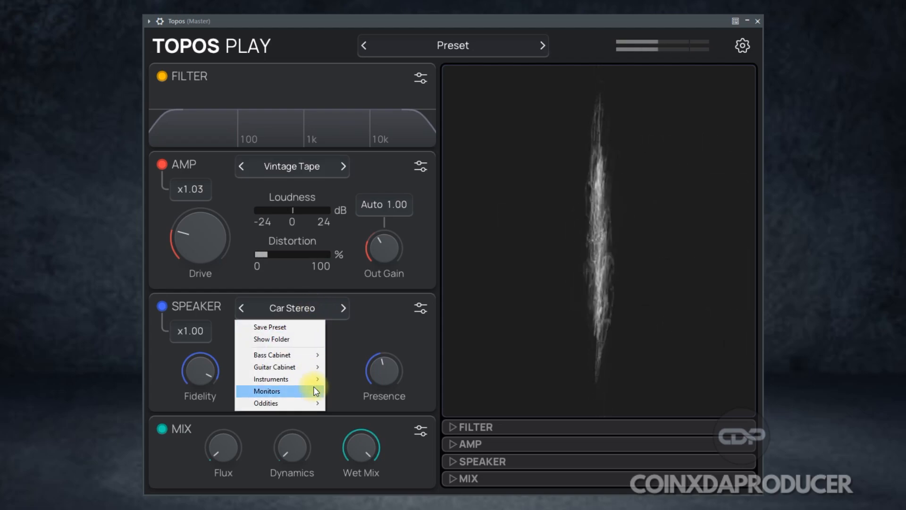
pyautogui.moveTo(316, 390)
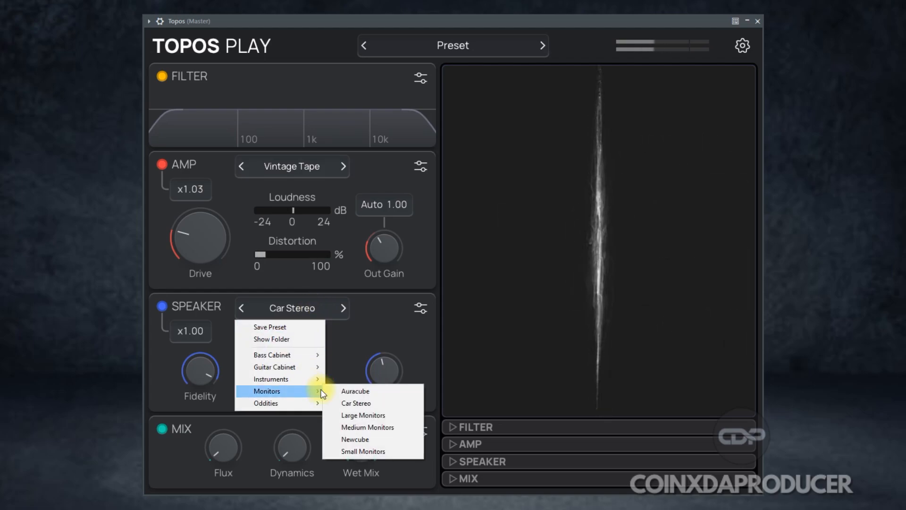
pyautogui.click(377, 415)
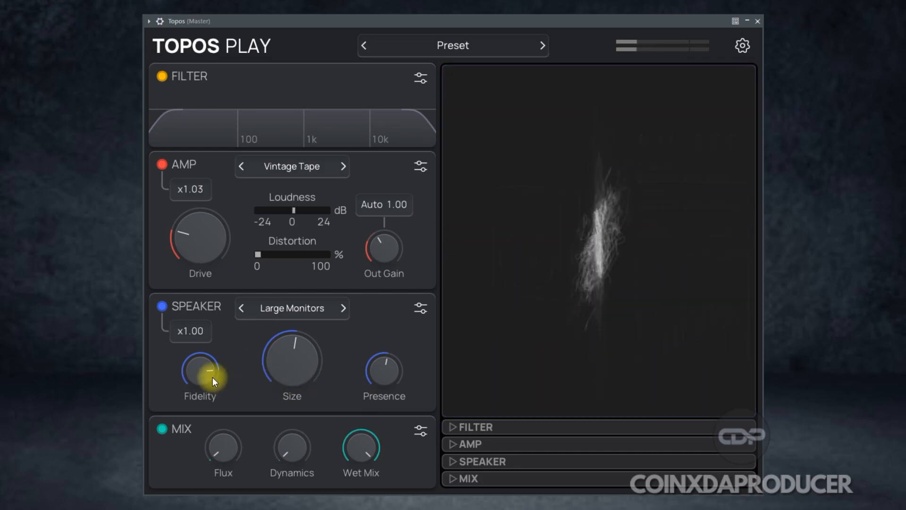
# - Set the Speaker's Fidelity to maximum and Presence to about 62%, and raise its Size slightly
pyautogui.moveTo(203, 366); pyautogui.dragTo(203, 411)
pyautogui.moveTo(200, 369); pyautogui.dragTo(202, 364)
pyautogui.moveTo(378, 368); pyautogui.dragTo(381, 368)
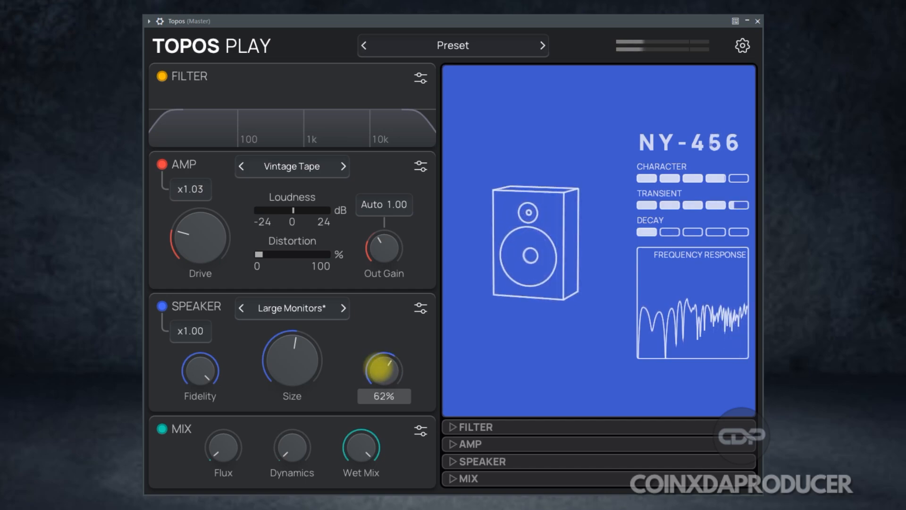
pyautogui.moveTo(378, 367); pyautogui.dragTo(378, 367)
pyautogui.moveTo(288, 372); pyautogui.dragTo(289, 371)
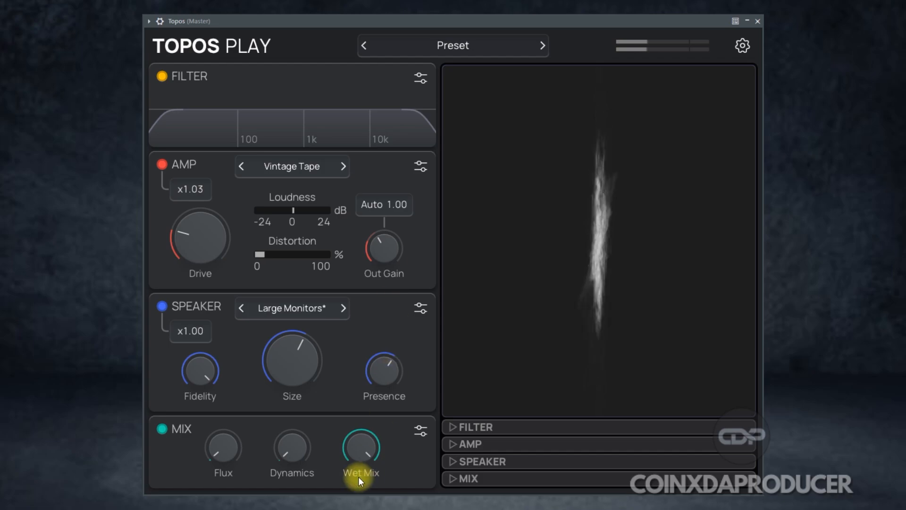
# - Try the Mix module with Flux at maximum, lowering Wet Mix and returning it to full
pyautogui.moveTo(361, 454); pyautogui.dragTo(360, 454)
pyautogui.moveTo(222, 449); pyautogui.dragTo(219, 437)
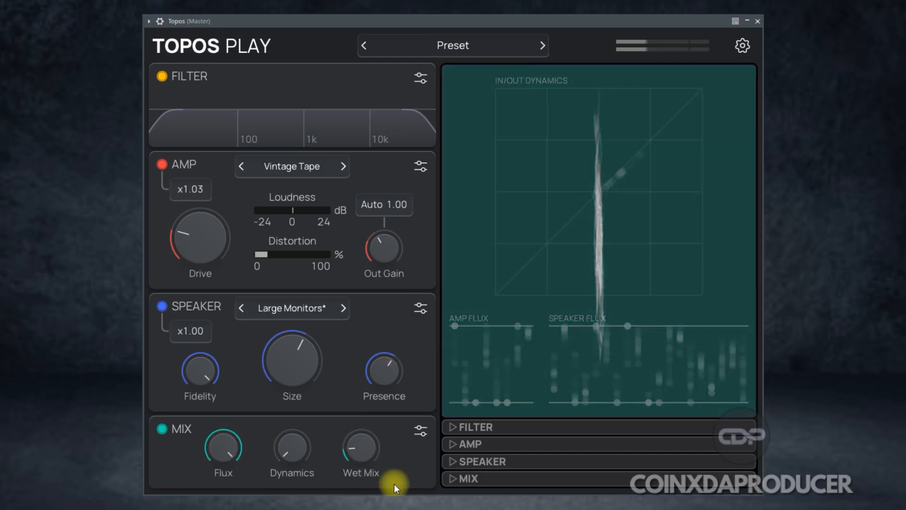
pyautogui.moveTo(357, 416); pyautogui.dragTo(383, 454)
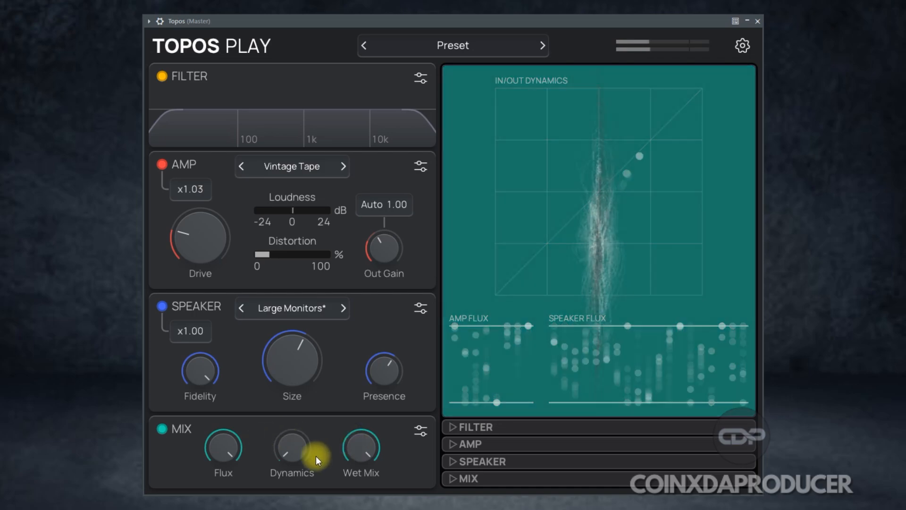
# - Set the Mix module's Flux to about 23, raise Dynamics to roughly a third and lower Wet Mix to about a quarter
pyautogui.moveTo(229, 446)
pyautogui.mouseDown()
pyautogui.moveTo(227, 462)
pyautogui.moveTo(227, 441)
pyautogui.mouseUp()
pyautogui.moveTo(288, 445); pyautogui.dragTo(293, 470)
pyautogui.moveTo(228, 444); pyautogui.dragTo(230, 451)
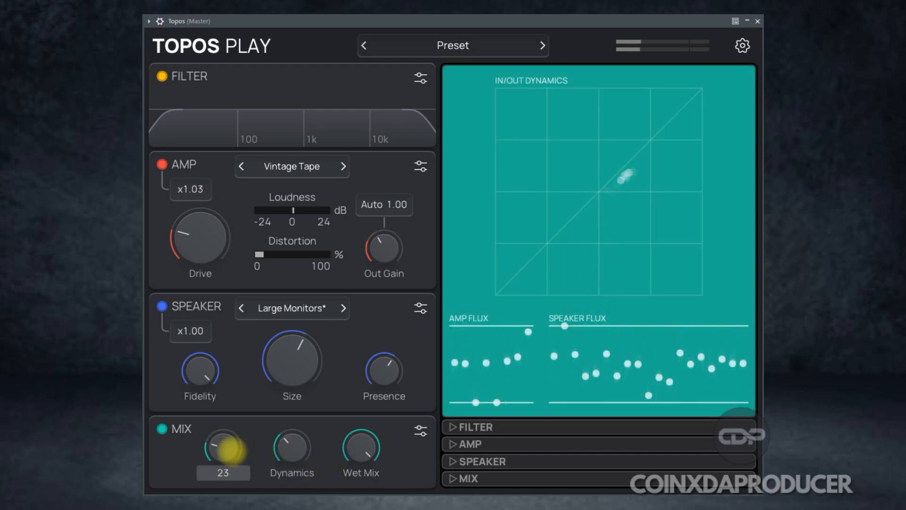
pyautogui.moveTo(361, 446); pyautogui.dragTo(363, 446)
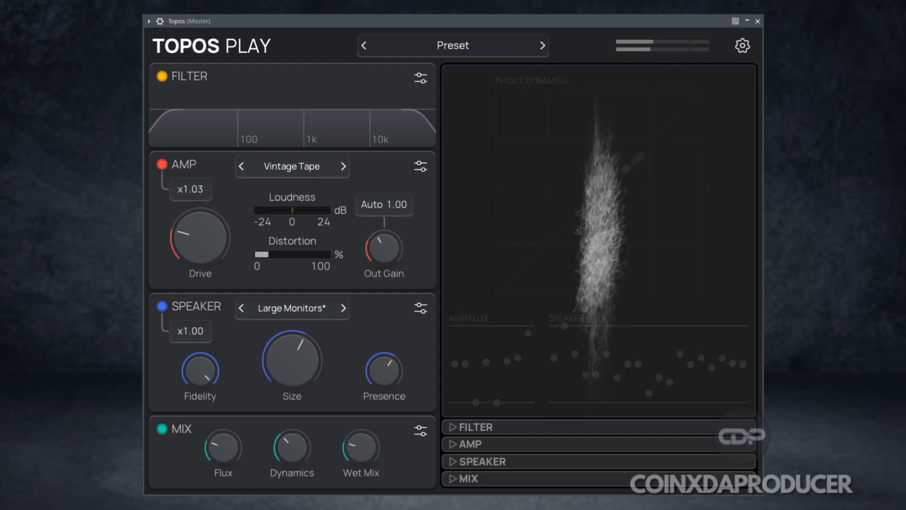
# - Show the plugin wrapper's controls and compare the sound with Topos bypassed and re-enabled
pyautogui.click(160, 29)
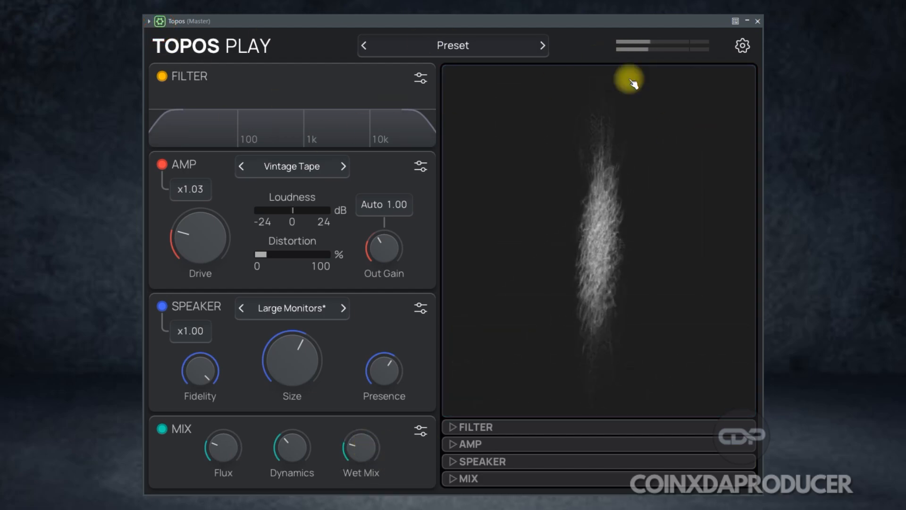
pyautogui.click(728, 38)
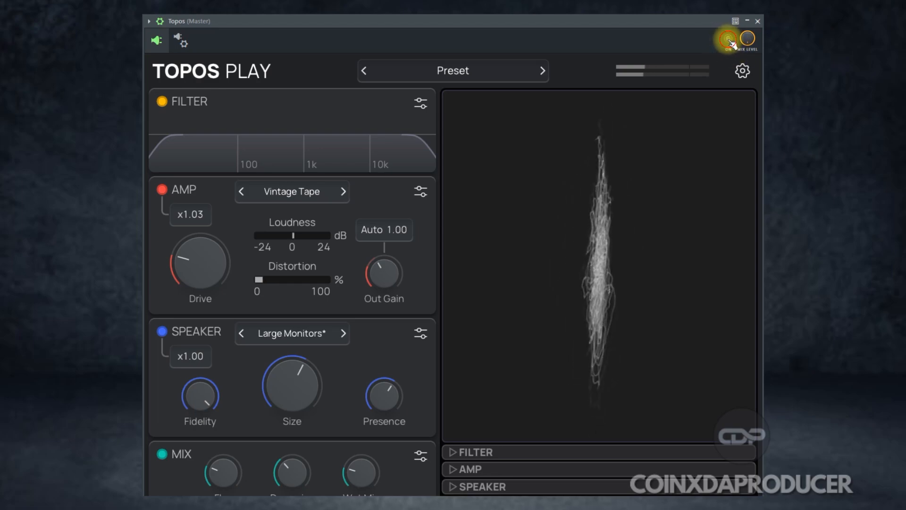
pyautogui.click(730, 41)
# - Raise the Mix module's Wet Mix to about 70% and compare against the bypassed plugin, leaving it enabled
pyautogui.moveTo(355, 482); pyautogui.dragTo(362, 474)
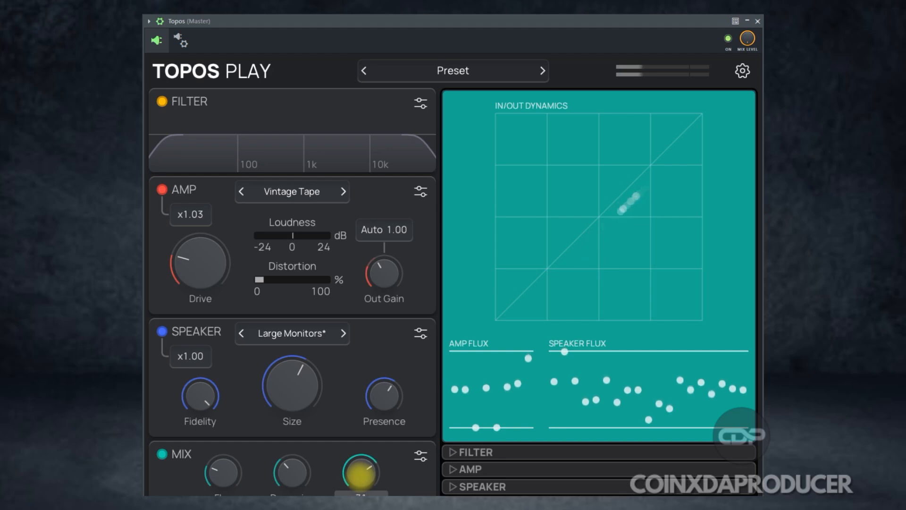
pyautogui.click(621, 110)
pyautogui.click(731, 40)
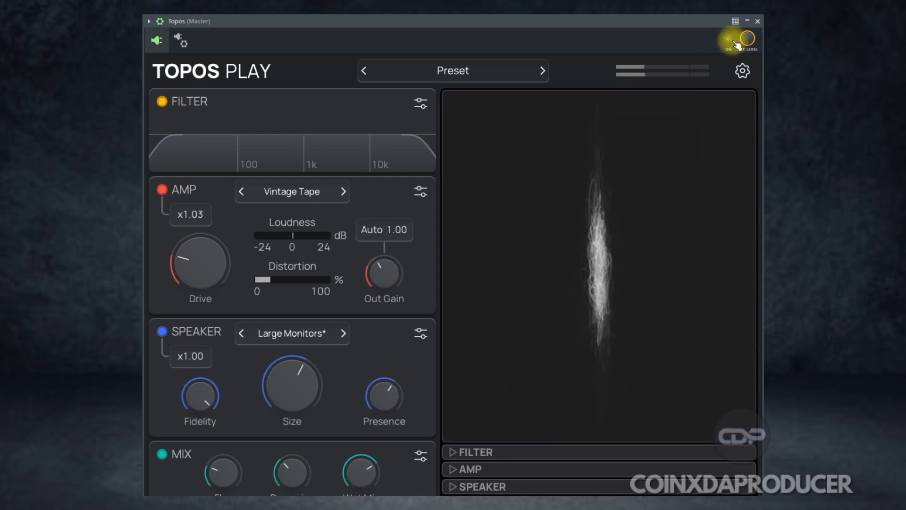
pyautogui.click(731, 40)
# - Load the Clean Tube preset from the Studio Gear category into the Amp and raise its Drive to roughly a third
pyautogui.moveTo(206, 258); pyautogui.dragTo(207, 256)
pyautogui.click(282, 194)
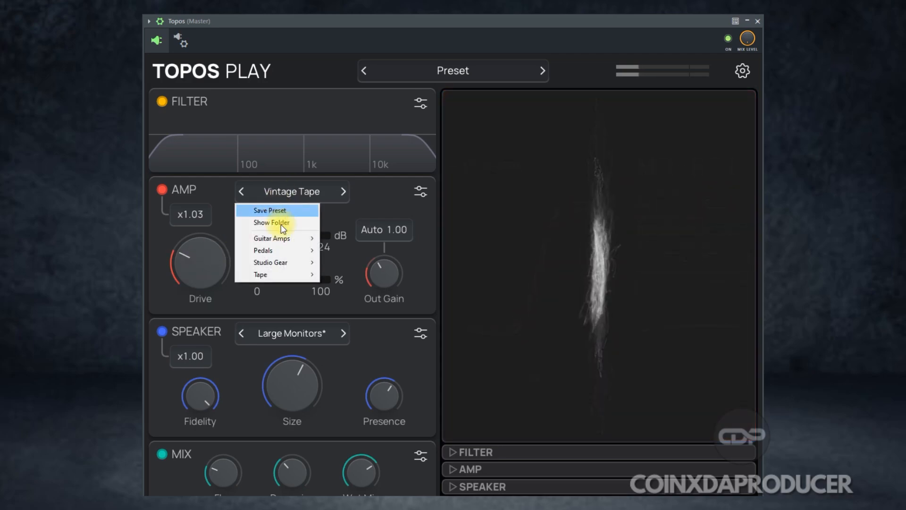
pyautogui.moveTo(283, 276)
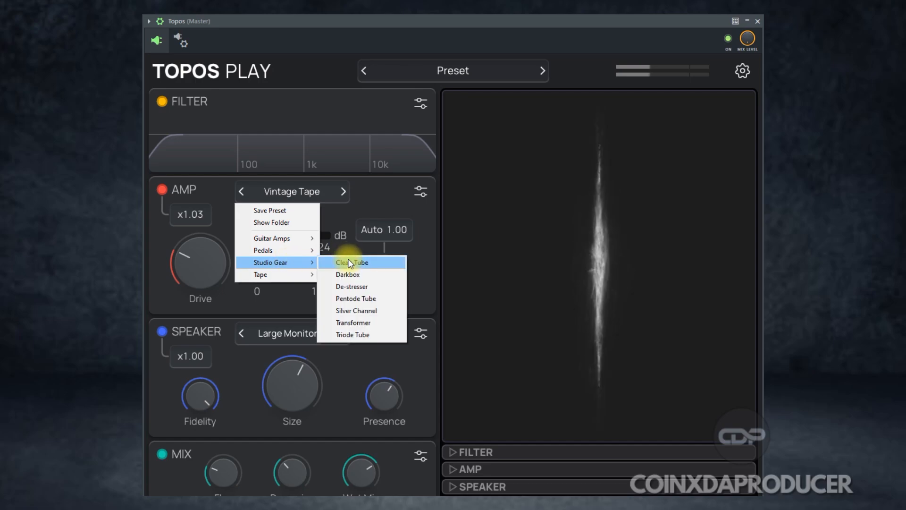
pyautogui.click(350, 262)
pyautogui.click(206, 256)
pyautogui.moveTo(206, 255); pyautogui.dragTo(209, 258)
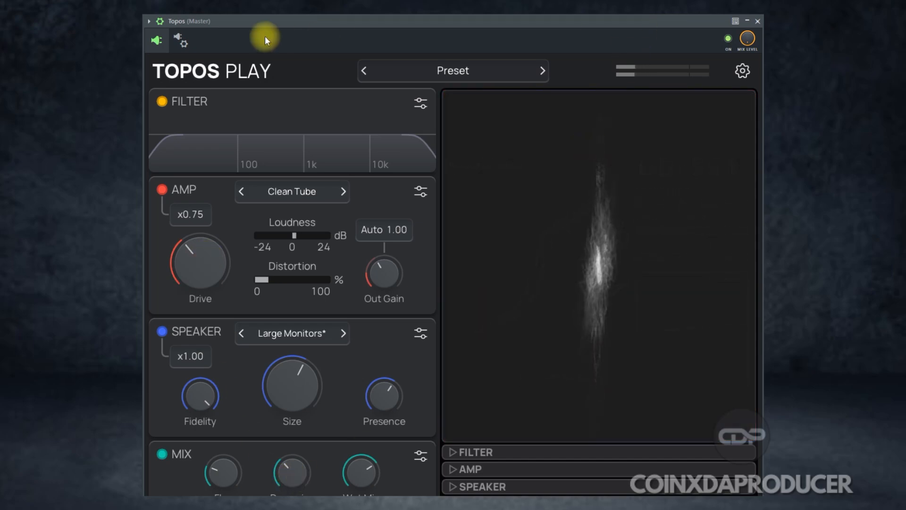
# - Hide the plugin wrapper's controls and lower the Mix module's Wet Mix to about 40%
pyautogui.click(167, 29)
pyautogui.moveTo(358, 451); pyautogui.dragTo(358, 456)
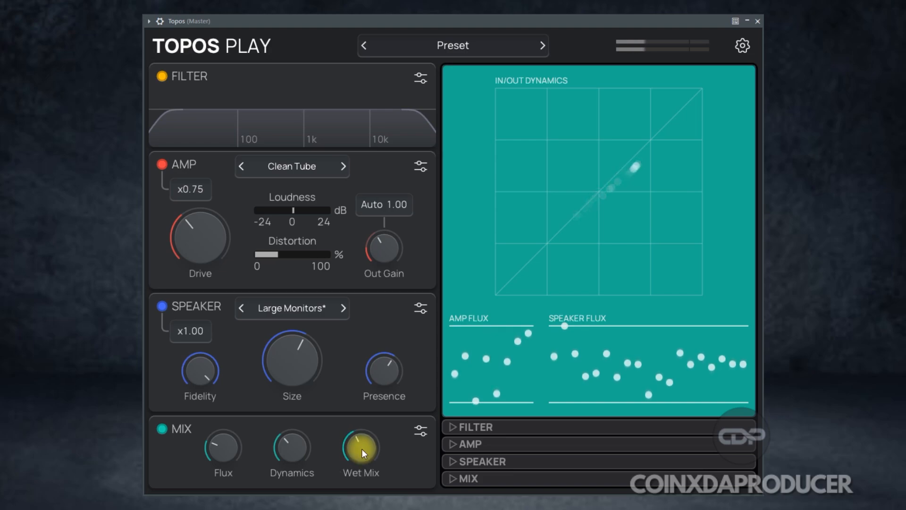
pyautogui.click(420, 437)
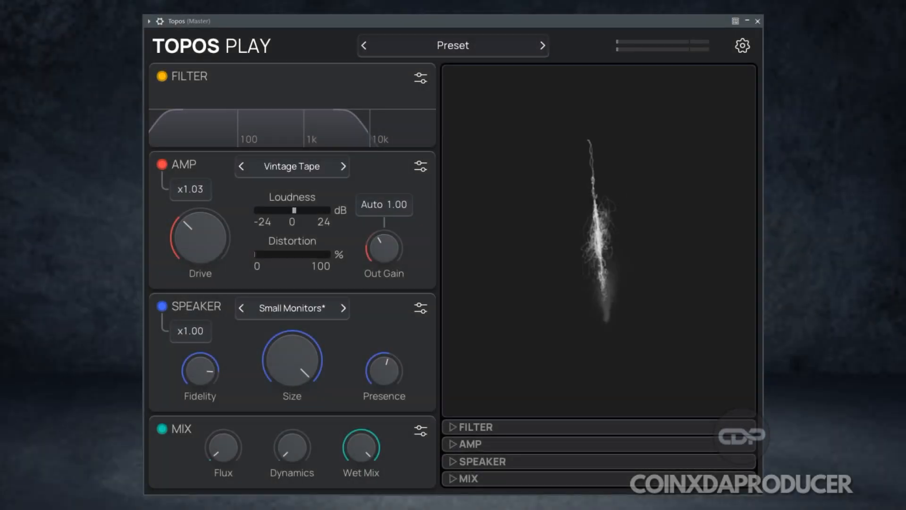
# - Extend the Filter's high cut to the upper end of the range and set the Amp's Drive to about a fifth
pyautogui.doubleClick(188, 240)
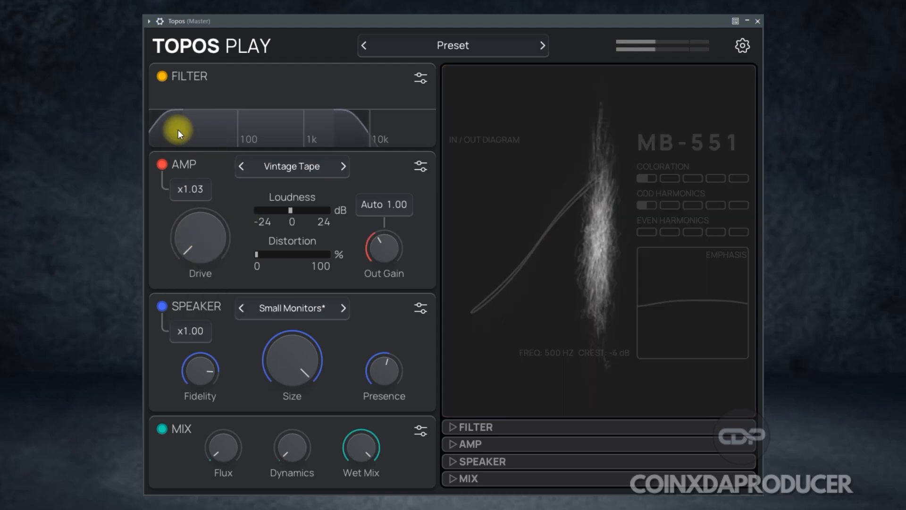
pyautogui.moveTo(366, 121); pyautogui.dragTo(457, 117)
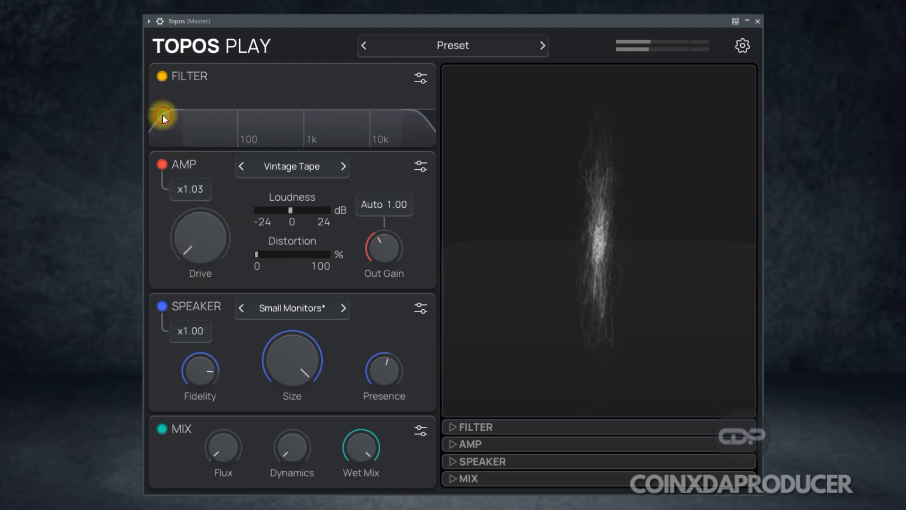
pyautogui.click(188, 245)
pyautogui.moveTo(188, 244); pyautogui.dragTo(188, 223)
# - Audition the Car Stereo preset on the Speaker and replace it with Large Monitors from the same Monitors category
pyautogui.click(304, 315)
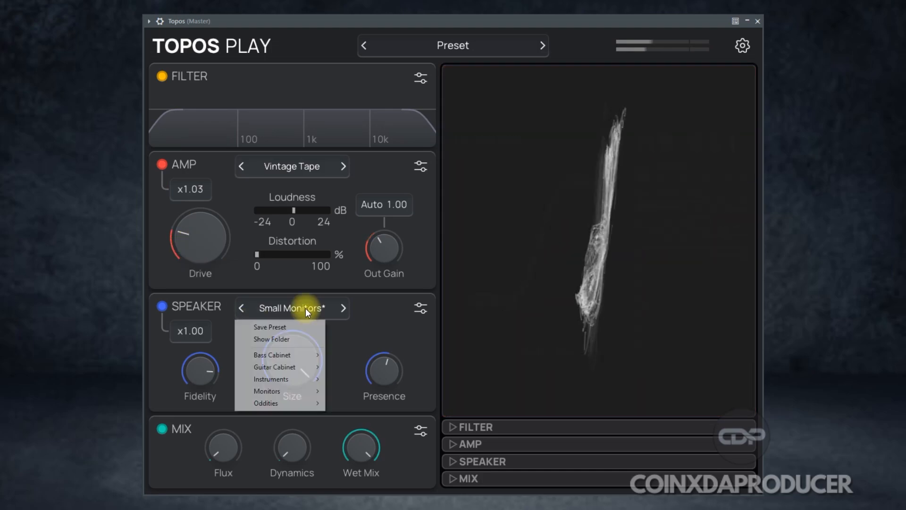
pyautogui.moveTo(310, 394)
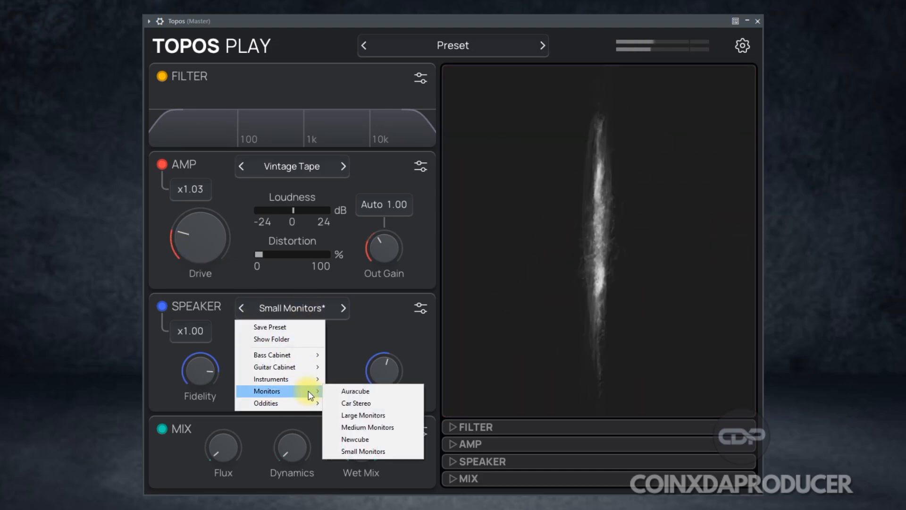
pyautogui.click(361, 401)
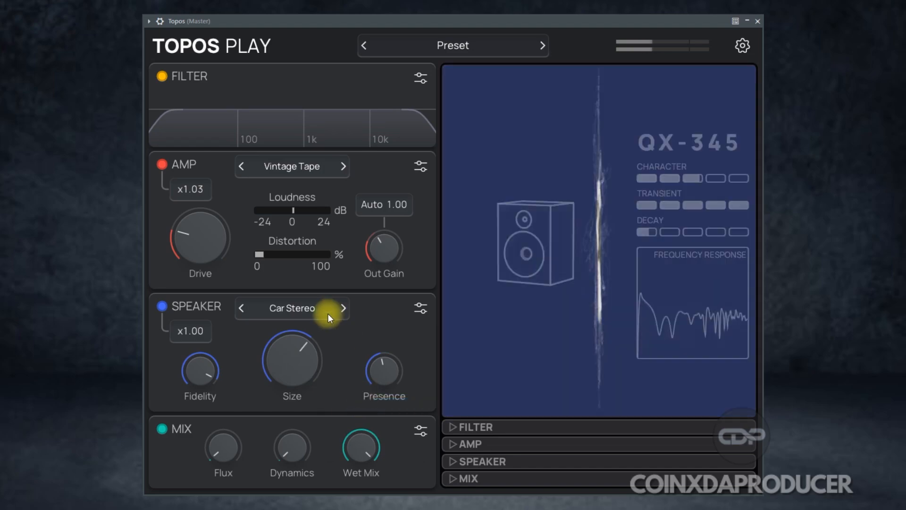
pyautogui.click(313, 308)
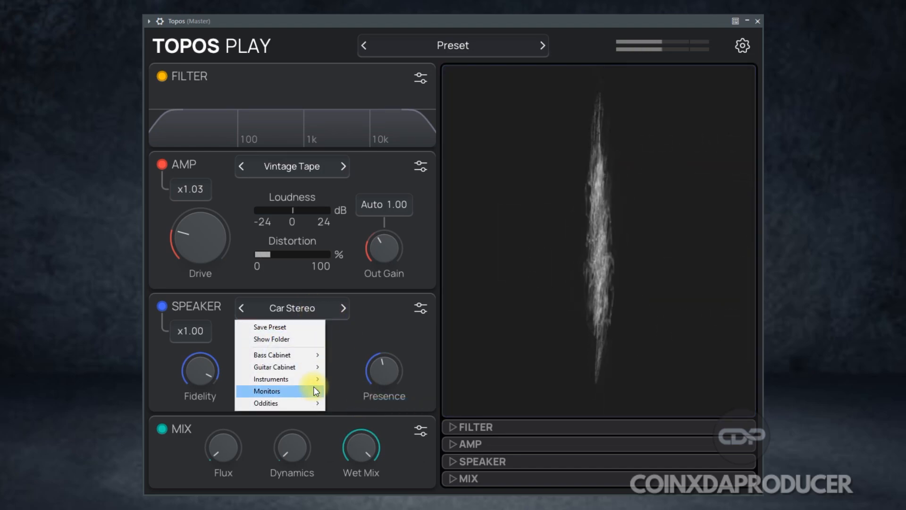
pyautogui.moveTo(313, 390)
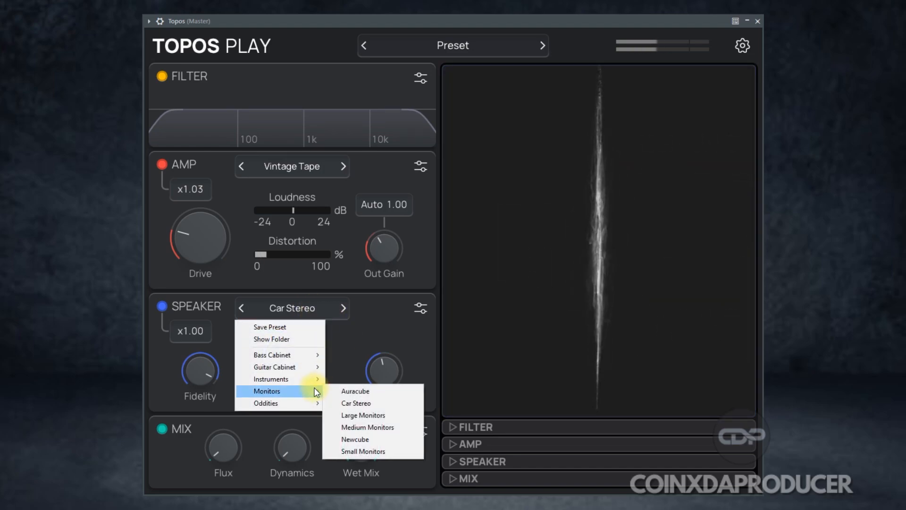
pyautogui.click(378, 416)
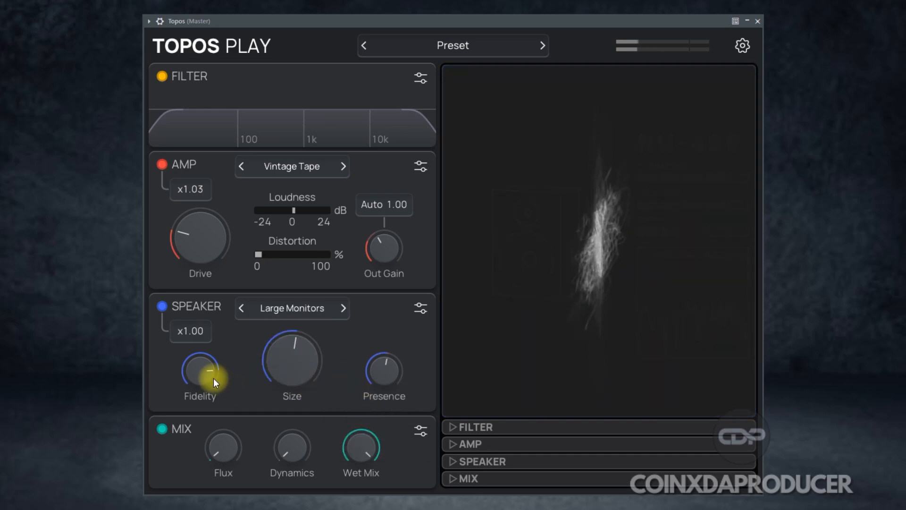
# - Set the Speaker's Fidelity to 100% and lower its Presence to about 38%
pyautogui.moveTo(203, 366); pyautogui.dragTo(203, 415)
pyautogui.moveTo(201, 368); pyautogui.dragTo(201, 366)
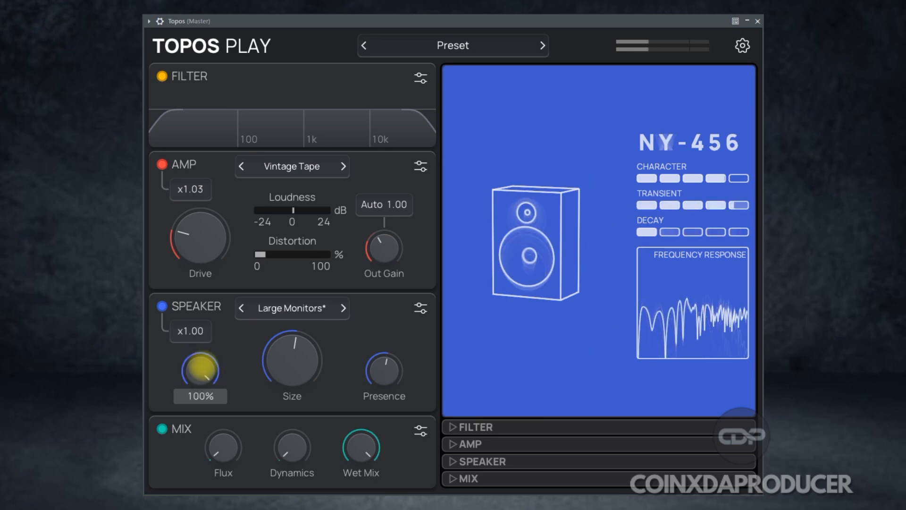
pyautogui.moveTo(378, 367); pyautogui.dragTo(378, 379)
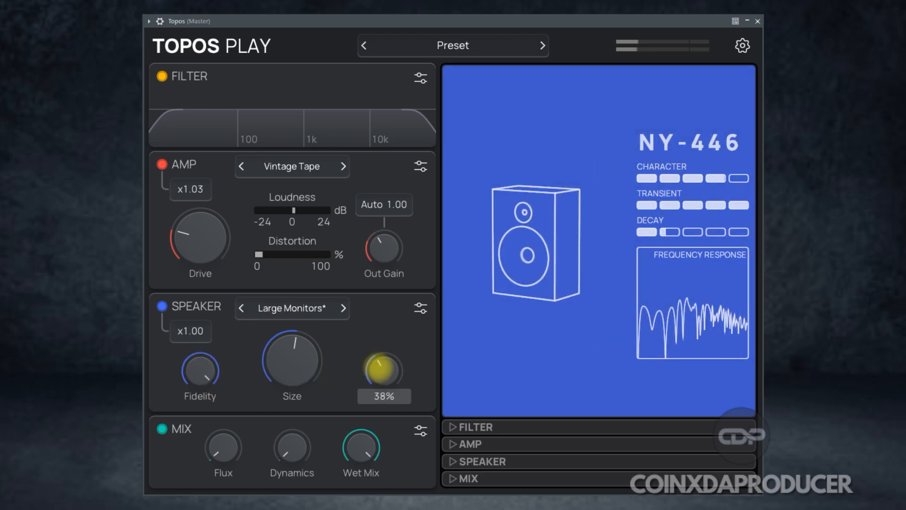